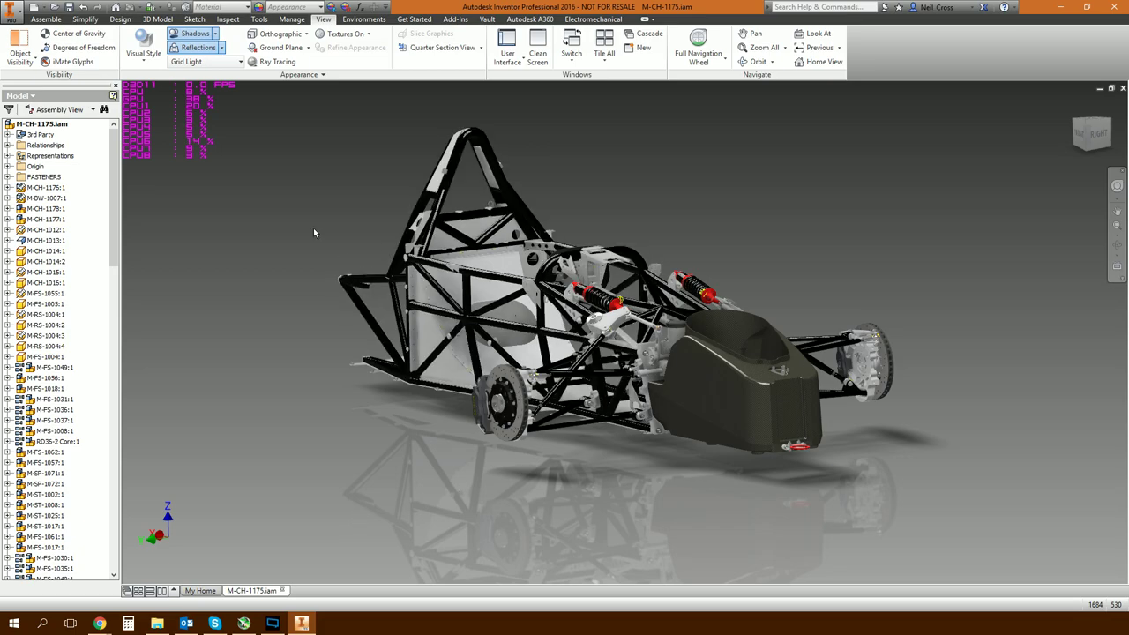
- Open Application Options at the Display settings, showing Smoother quality and refinement still enabled
click(11, 14)
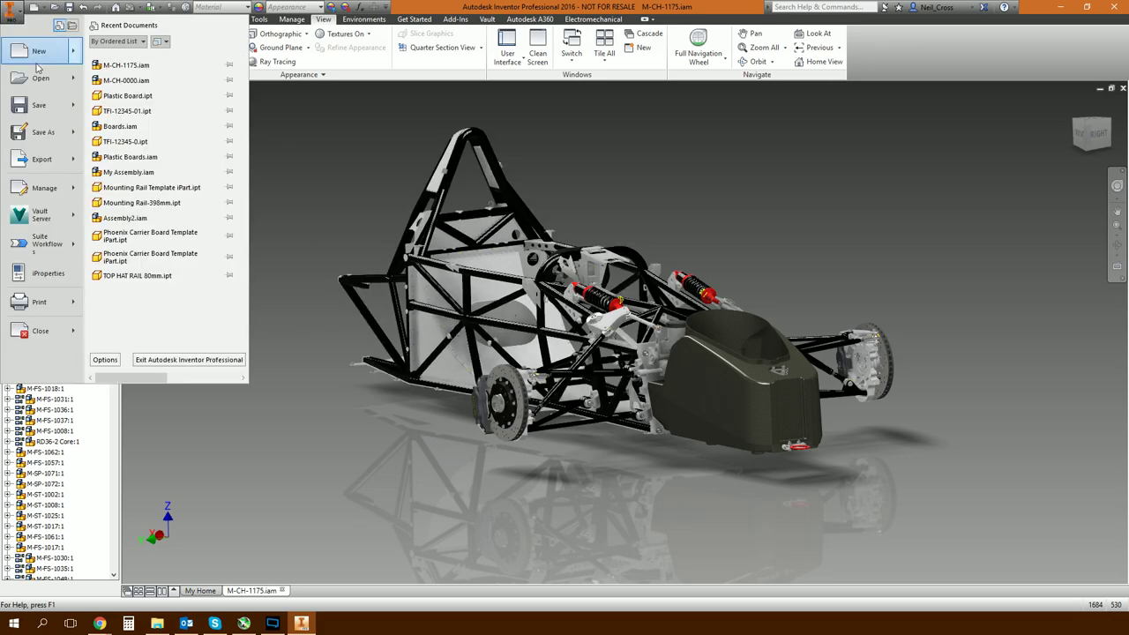
click(111, 360)
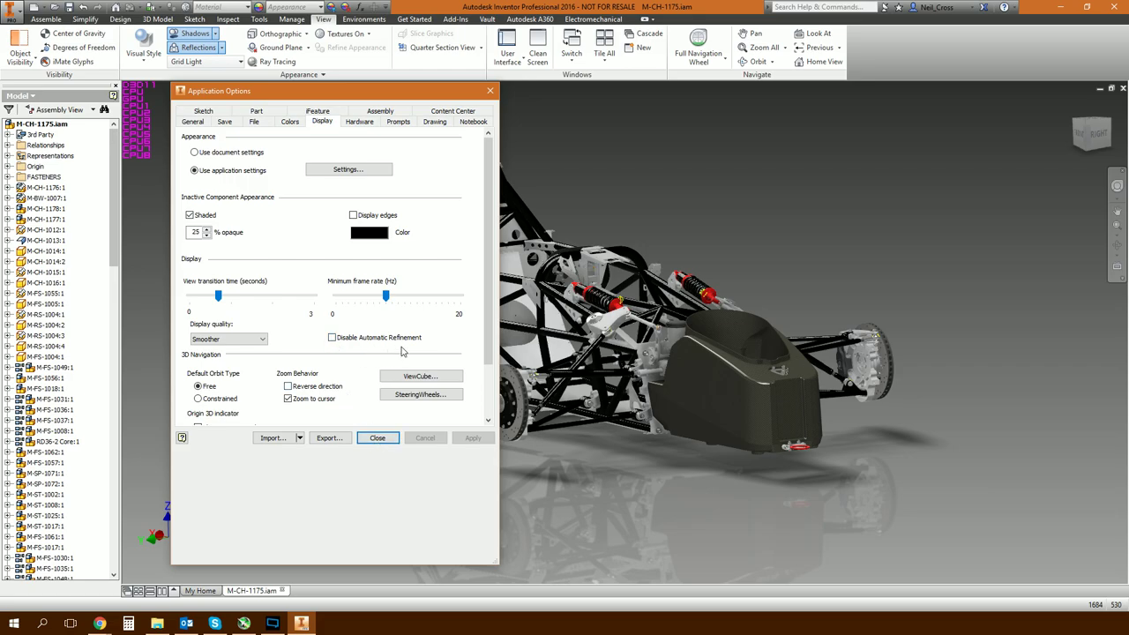
- Close Application Options, zoom into a smoothly rendered brake-disc hole, then zoom back out to the full car
click(378, 437)
scroll(500, 434, down, 10)
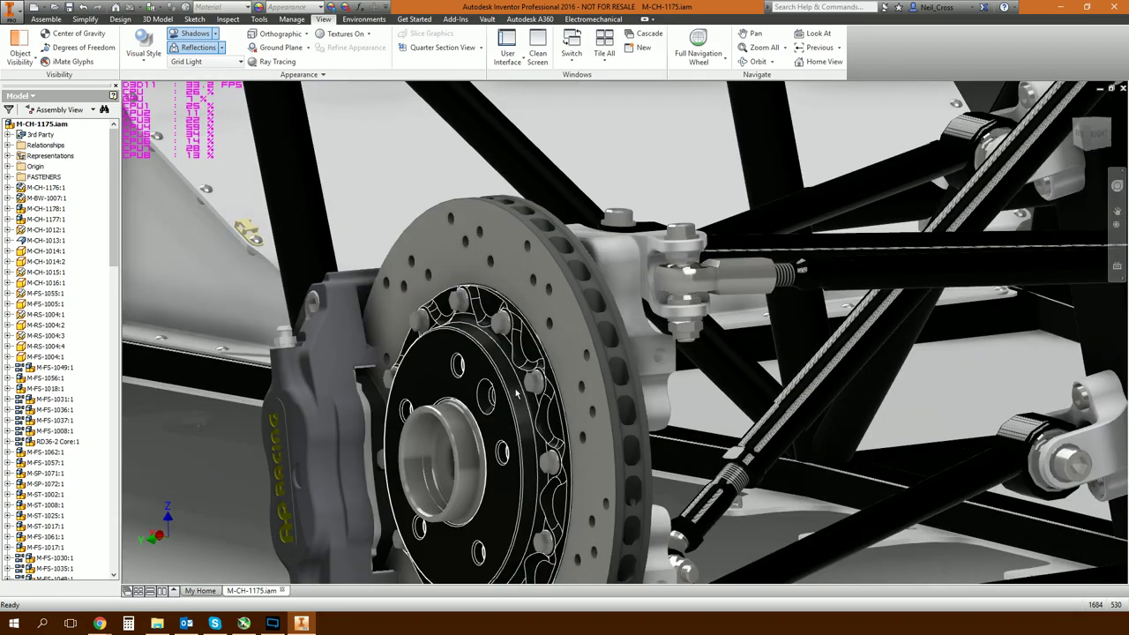
scroll(502, 313, down, 6)
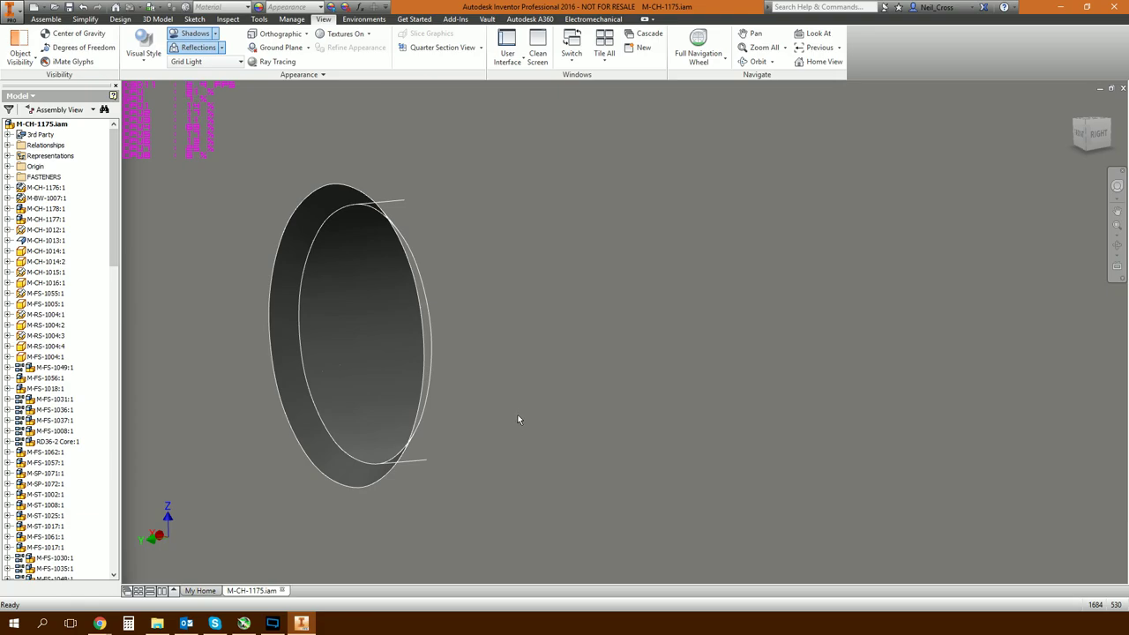
scroll(529, 406, up, 8)
scroll(540, 395, up, 10)
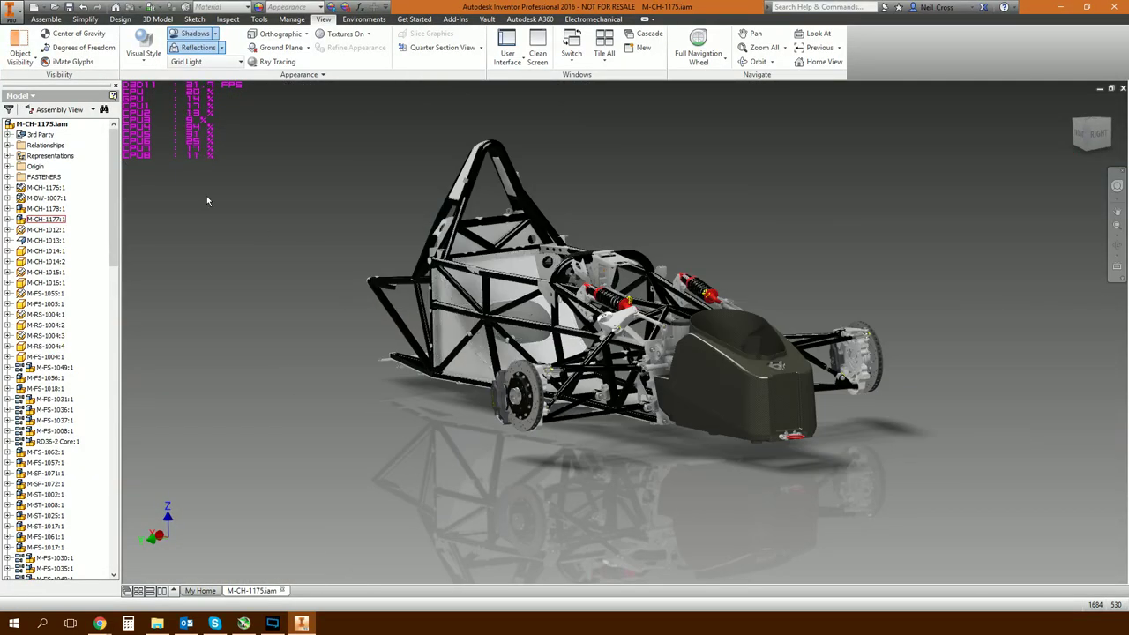
- Reopen Application Options, check the Hardware settings, then tick Disable Automatic Refinement under Display
click(12, 12)
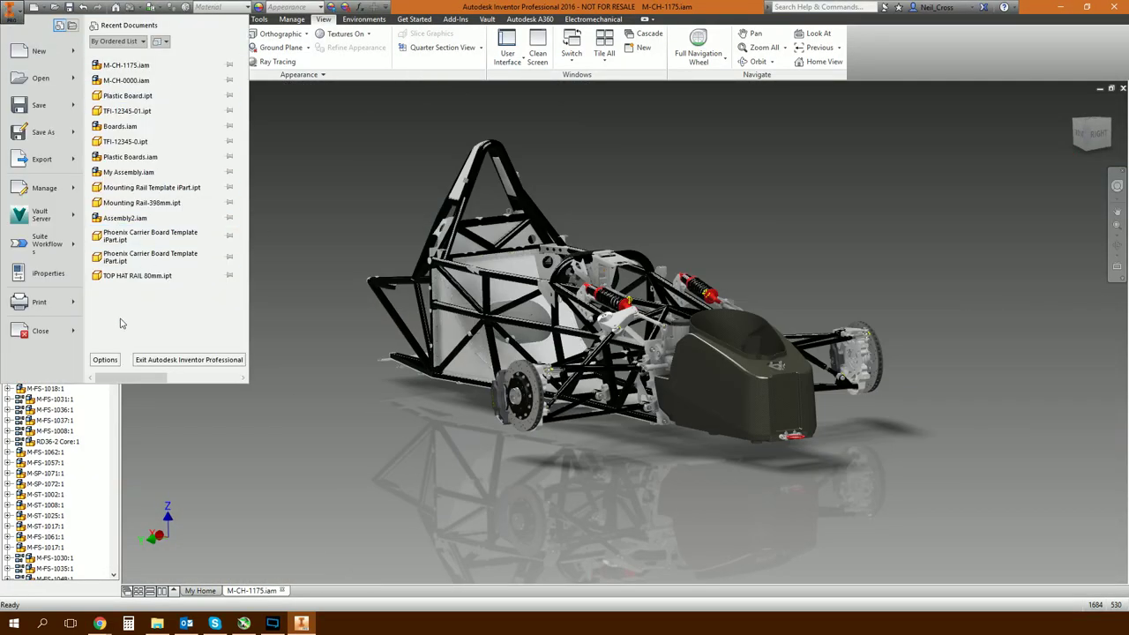
click(105, 362)
click(361, 124)
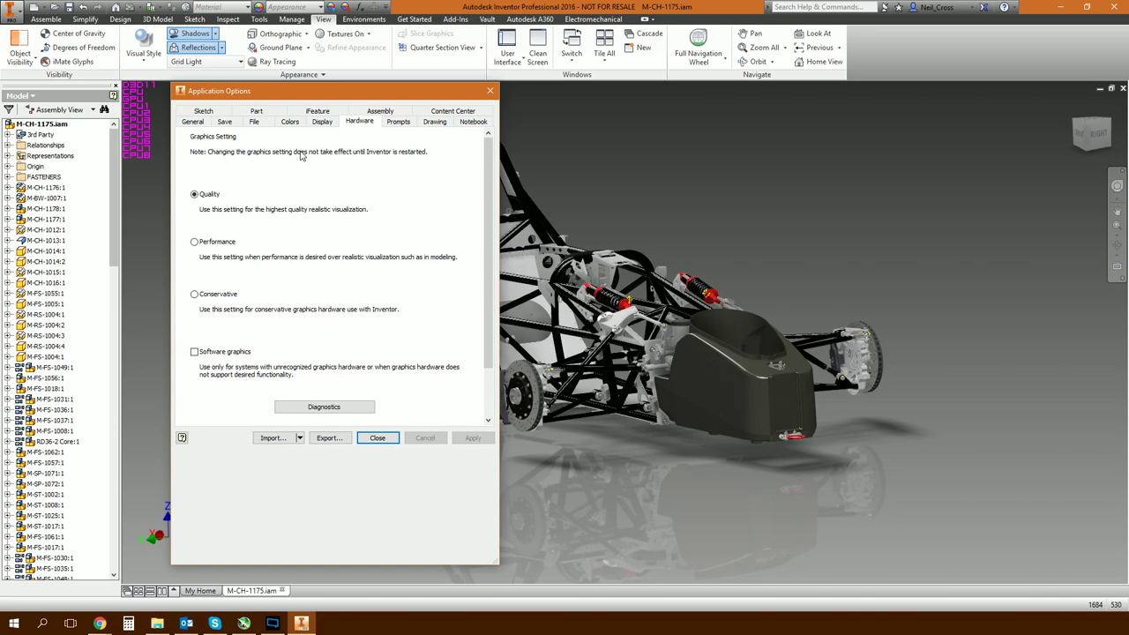
click(323, 122)
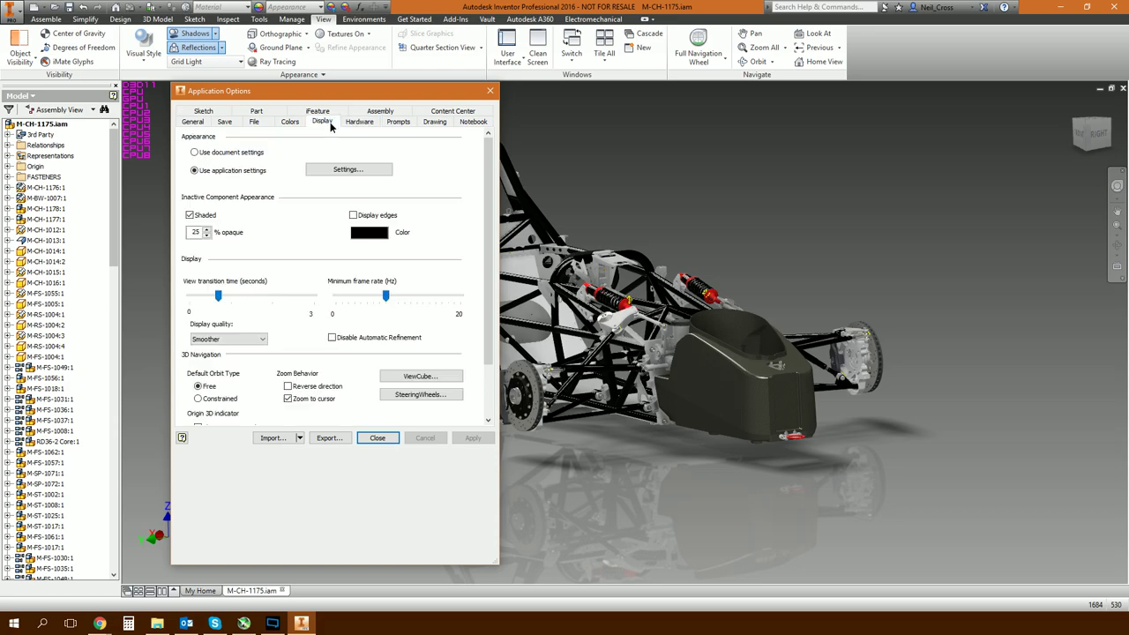
click(341, 340)
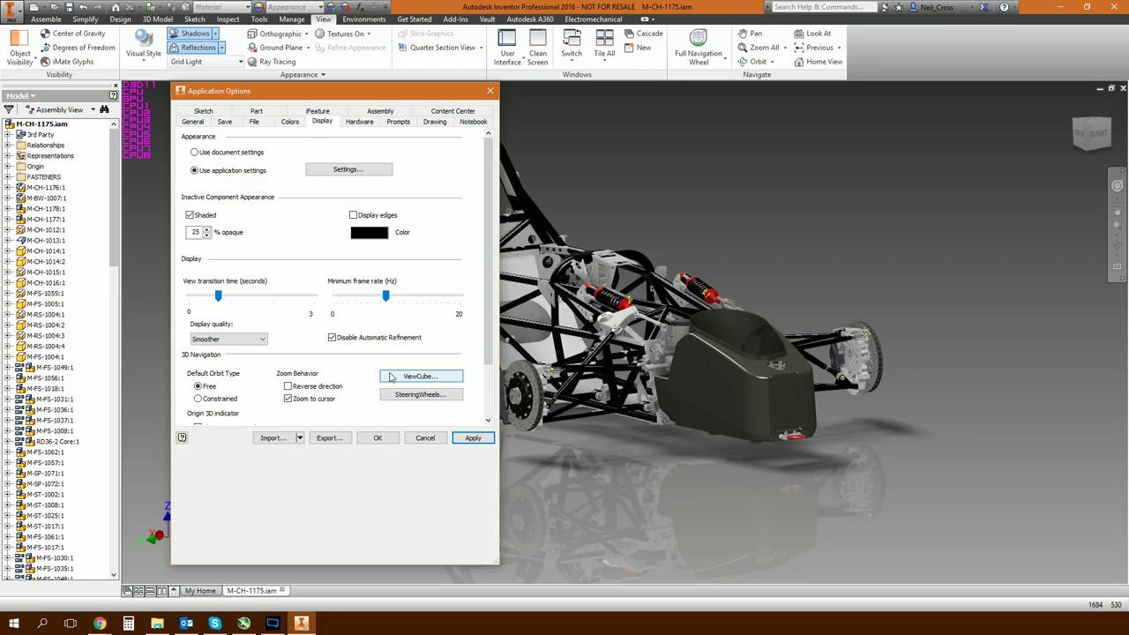
- Apply the setting, zoom in on the faceted brake-disc hole, then zoom out and orbit to a front-left three-quarter view
click(378, 439)
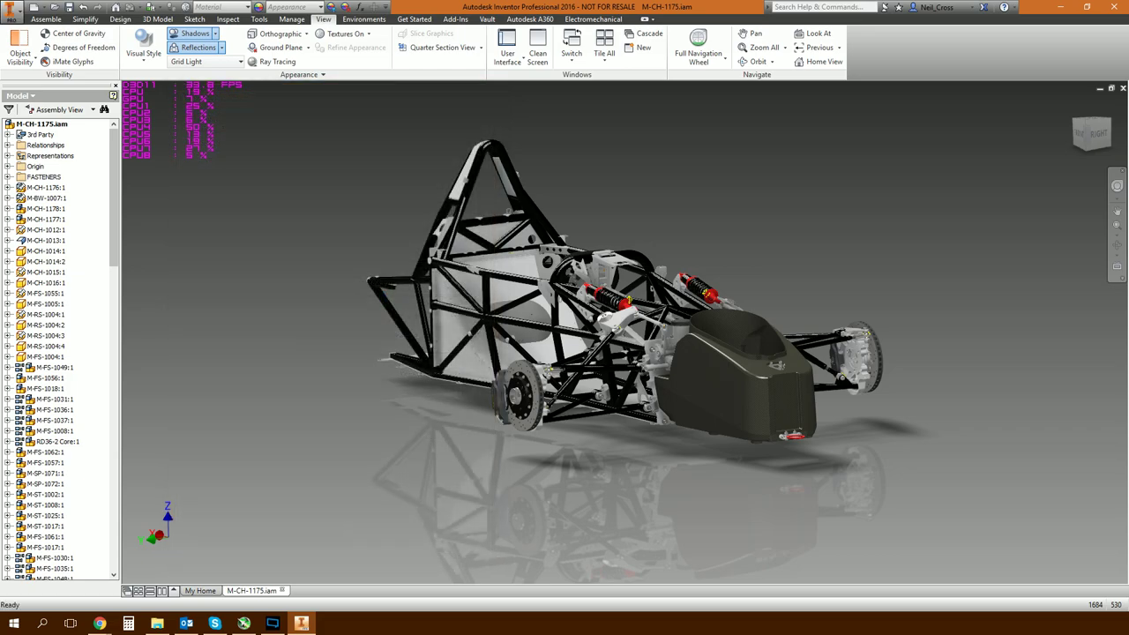
scroll(542, 379, up, 5)
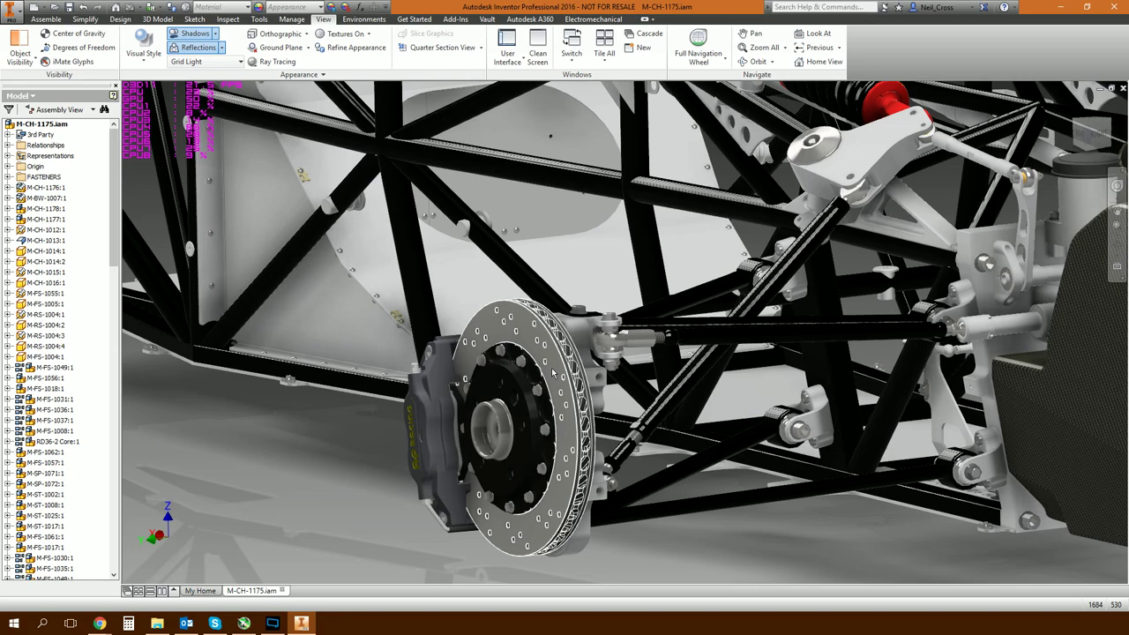
scroll(554, 373, up, 6)
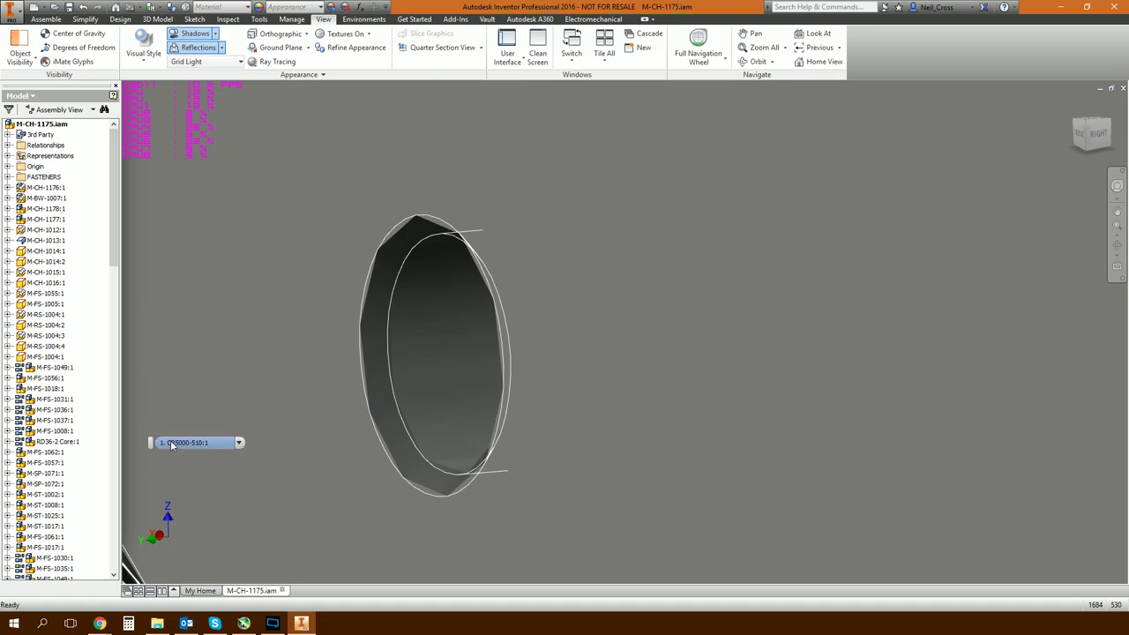
scroll(328, 415, down, 3)
scroll(328, 414, down, 10)
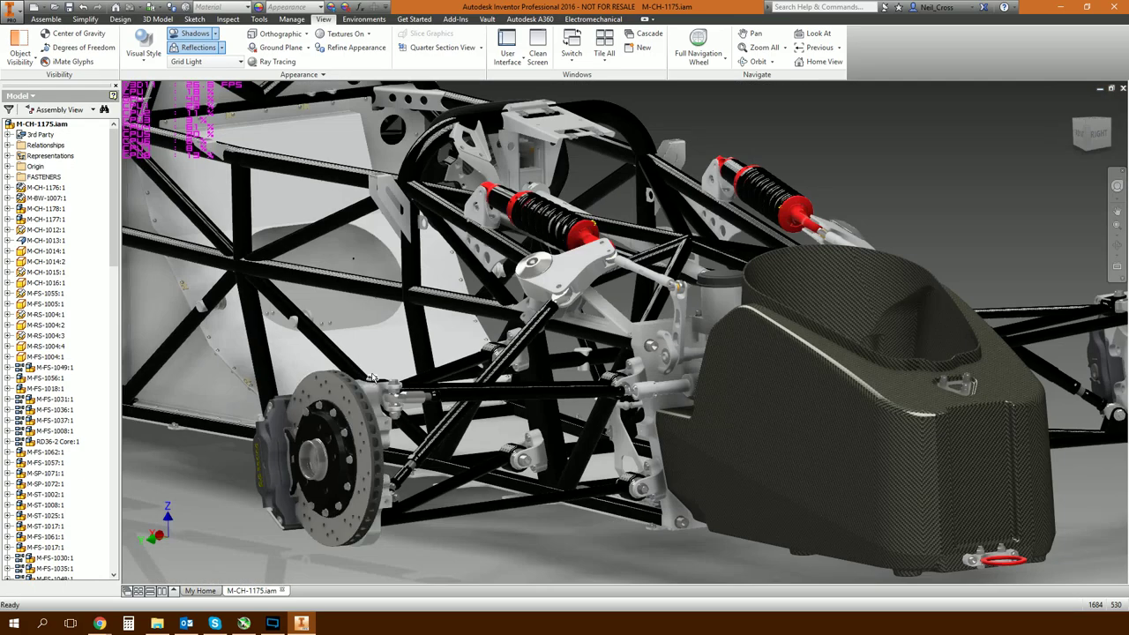
scroll(372, 378, down, 5)
shift+middle_drag(372, 377, 547, 432)
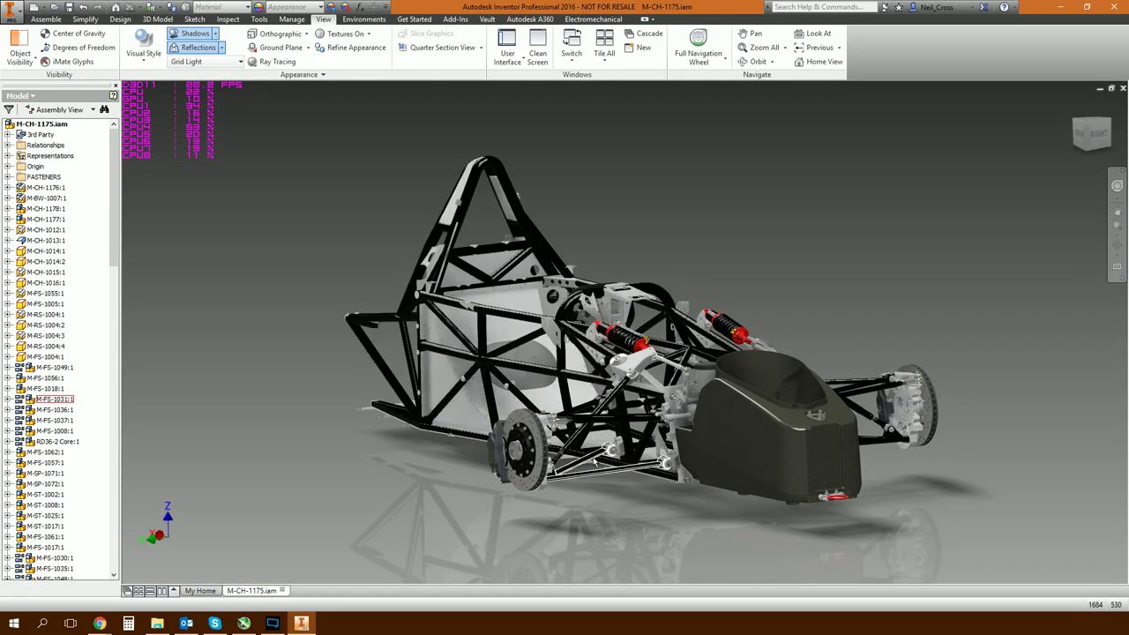
- Orbit the chassis more side-on, zoom in, slide it downward, then orbit between side and front views
scroll(605, 452, down, 3)
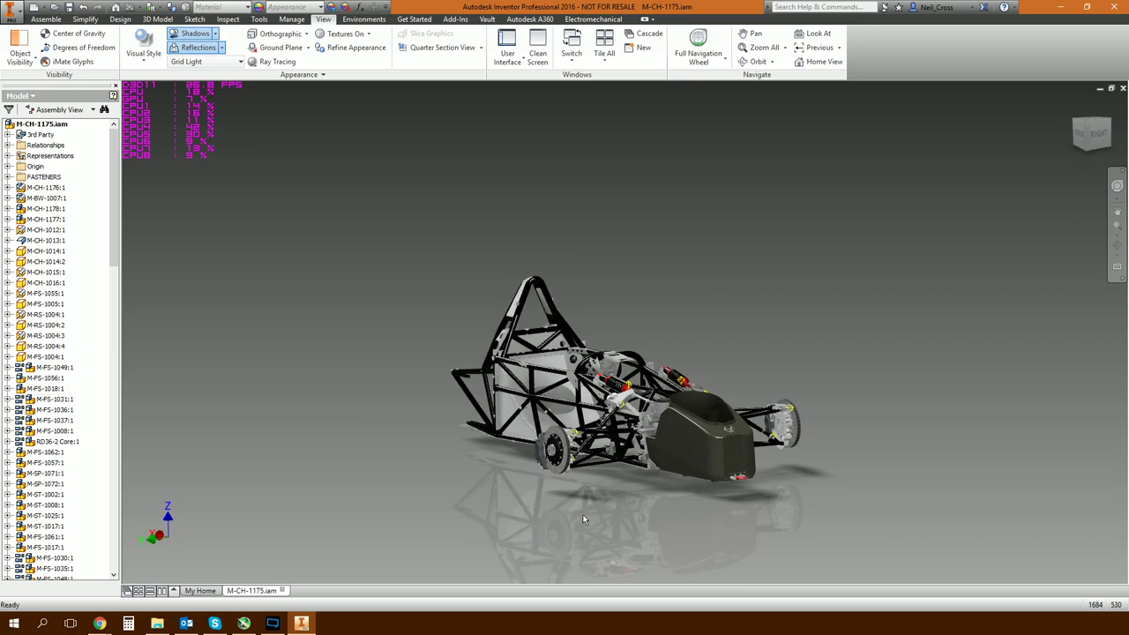
shift+middle_drag(605, 452, 572, 482)
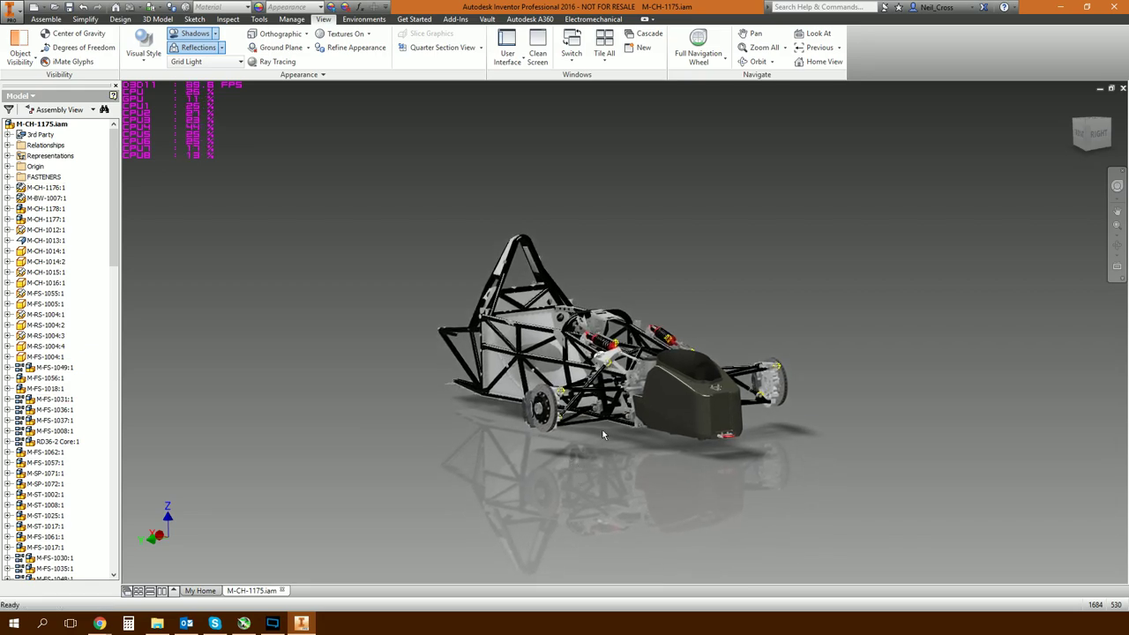
scroll(604, 446, up, 3)
scroll(627, 414, up, 3)
mouse_move(627, 415)
middle_down()
mouse_move(619, 494)
mouse_move(619, 484)
middle_up()
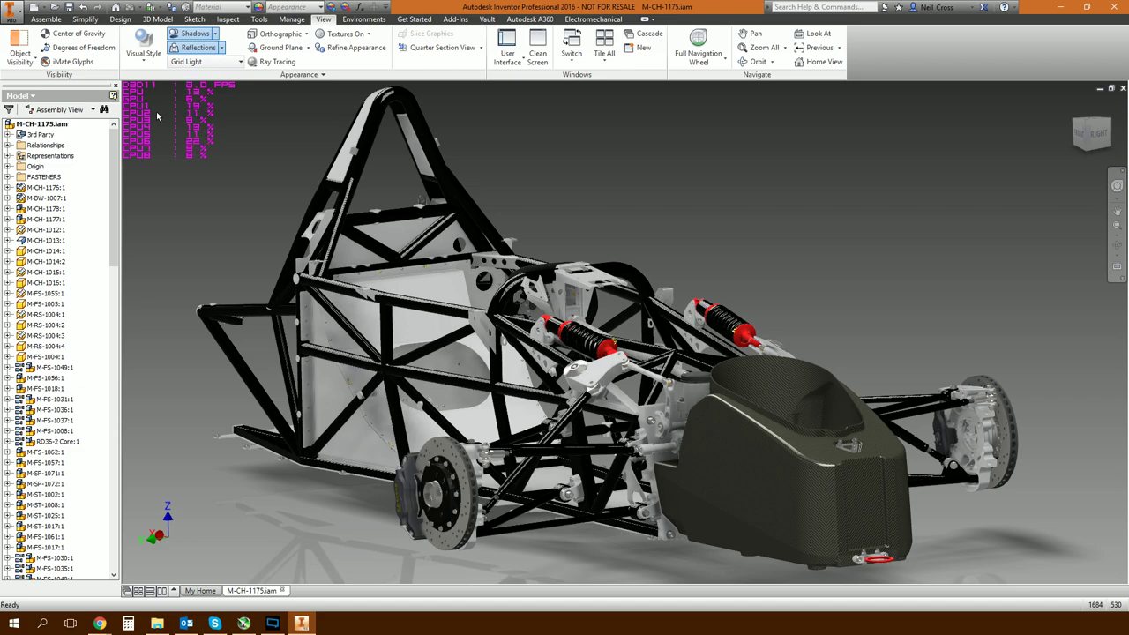
shift+middle_drag(157, 116, 342, 276)
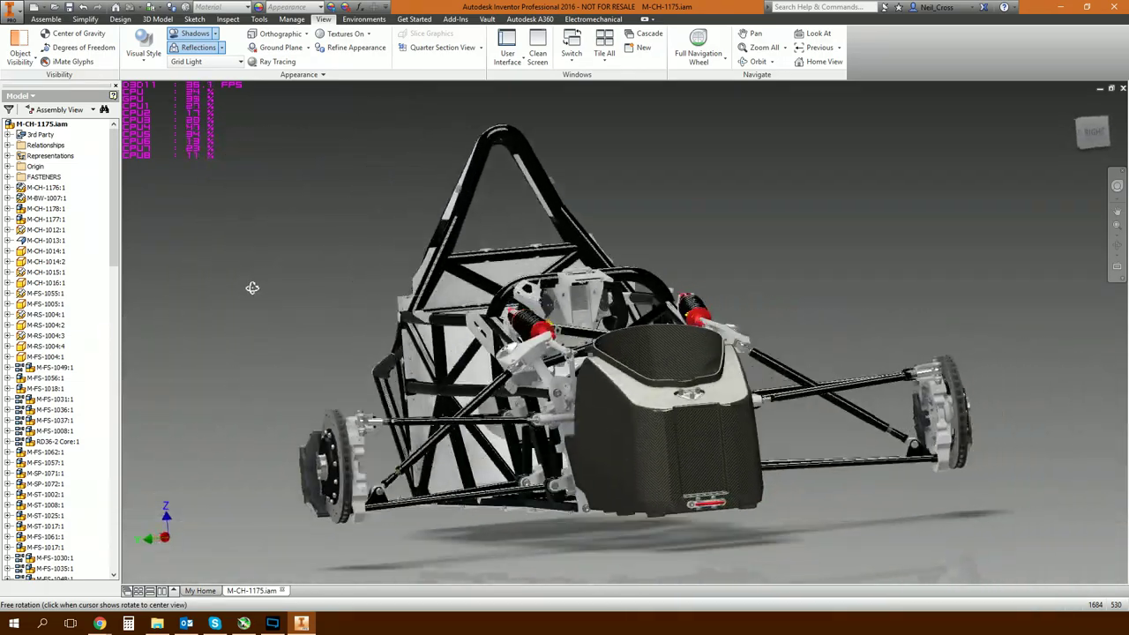
drag(252, 287, 319, 304)
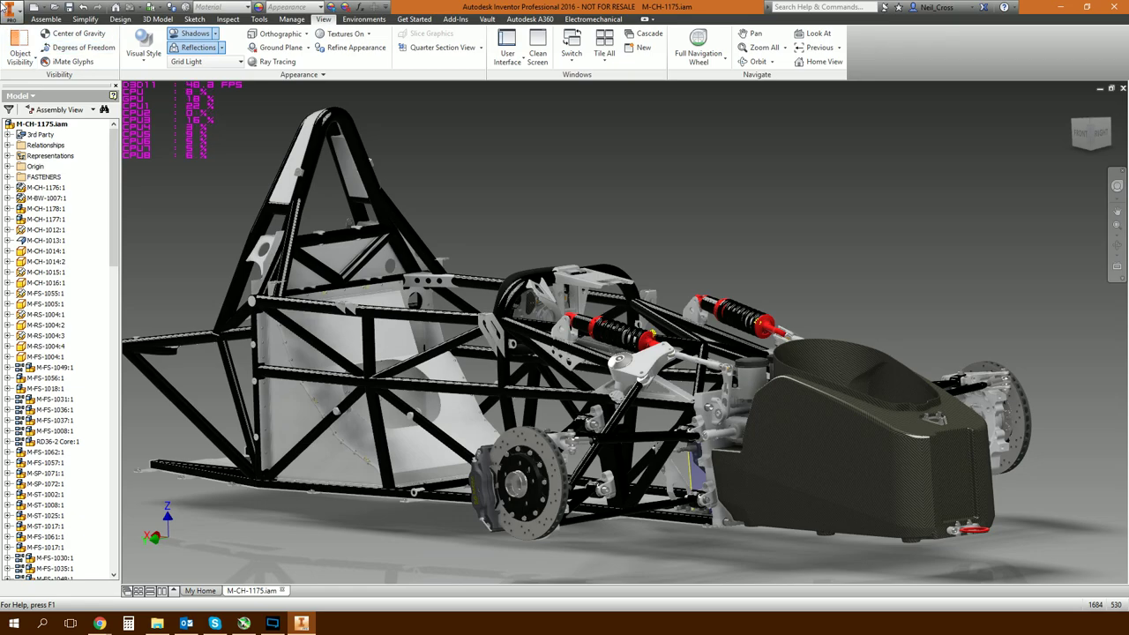
- Reopen Application Options and untick Disable Automatic Refinement on the Display settings
click(12, 11)
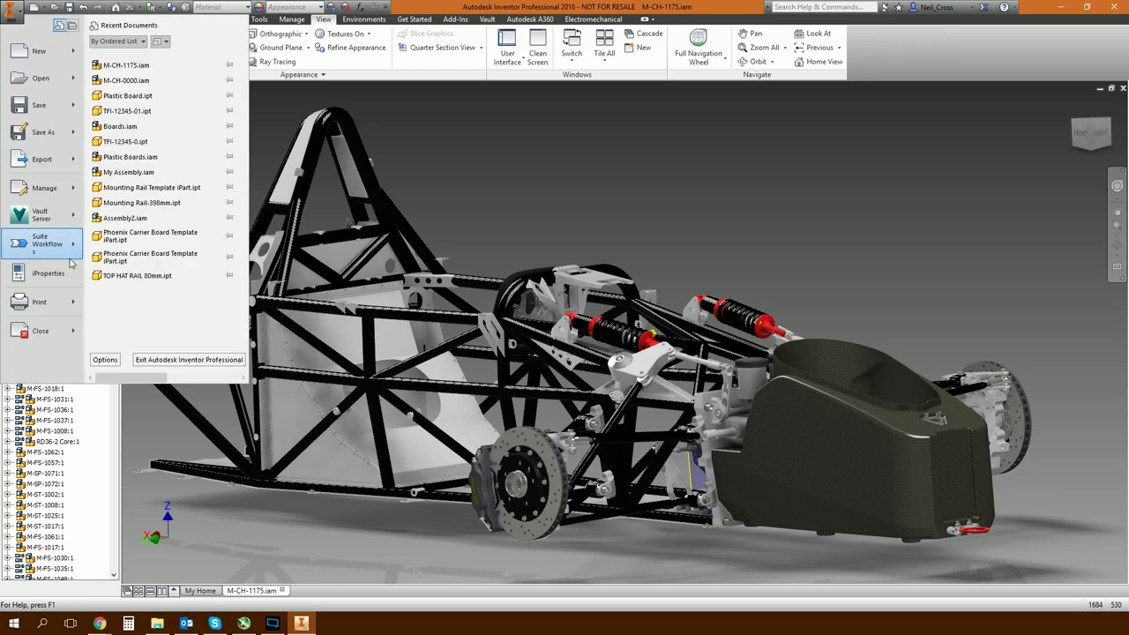
click(105, 360)
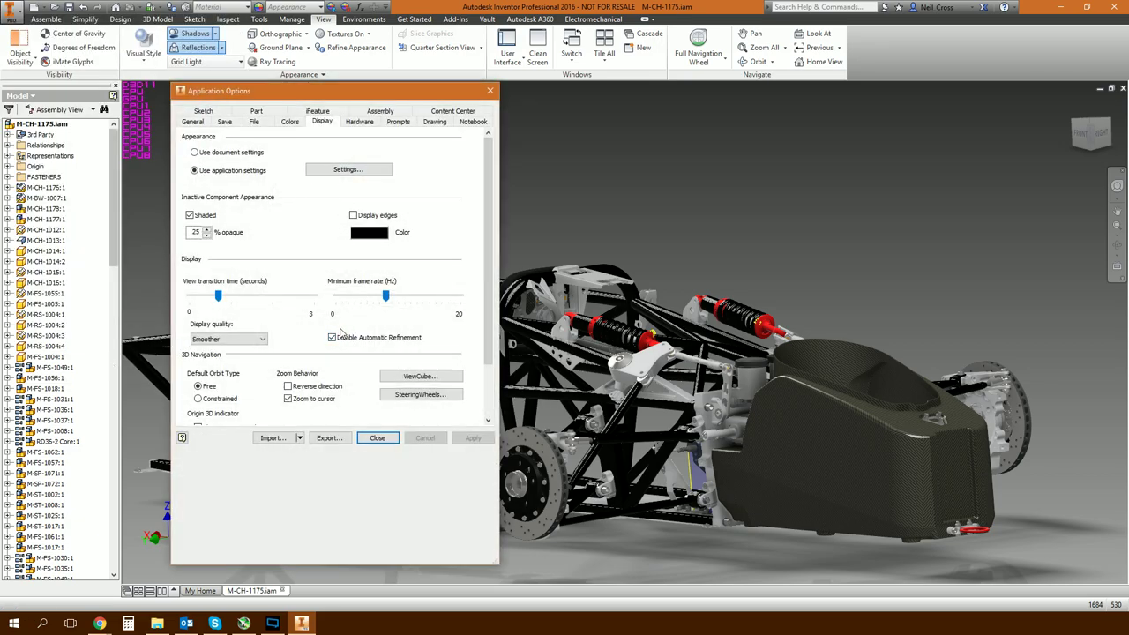
click(333, 337)
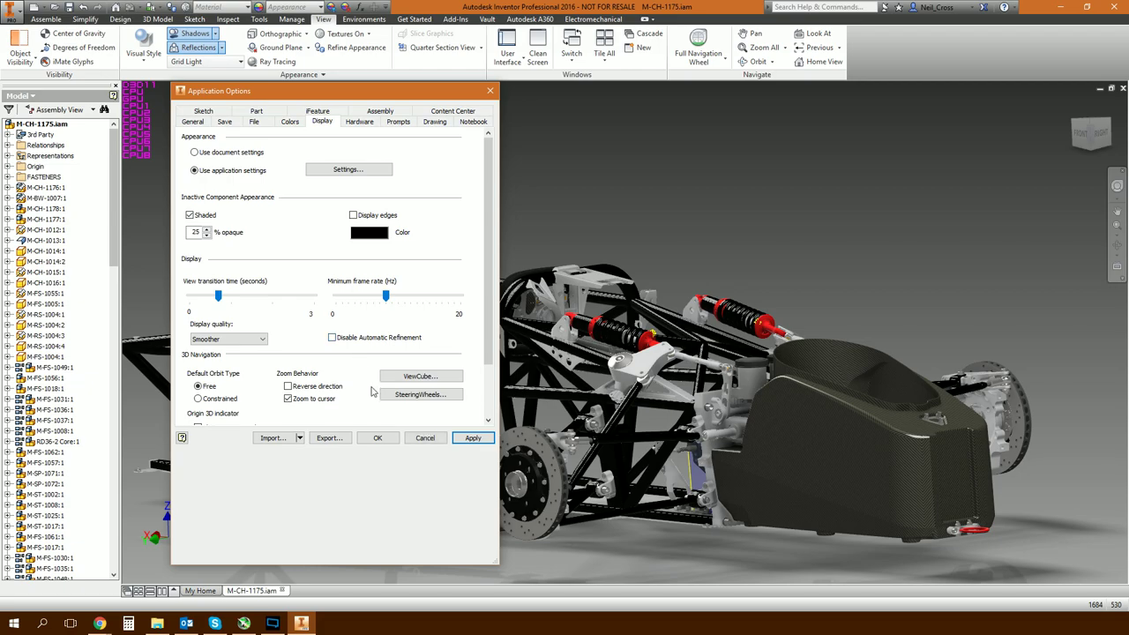
- Apply the change and zoom into a brake-disc hole, now rendered smoothly again
click(377, 438)
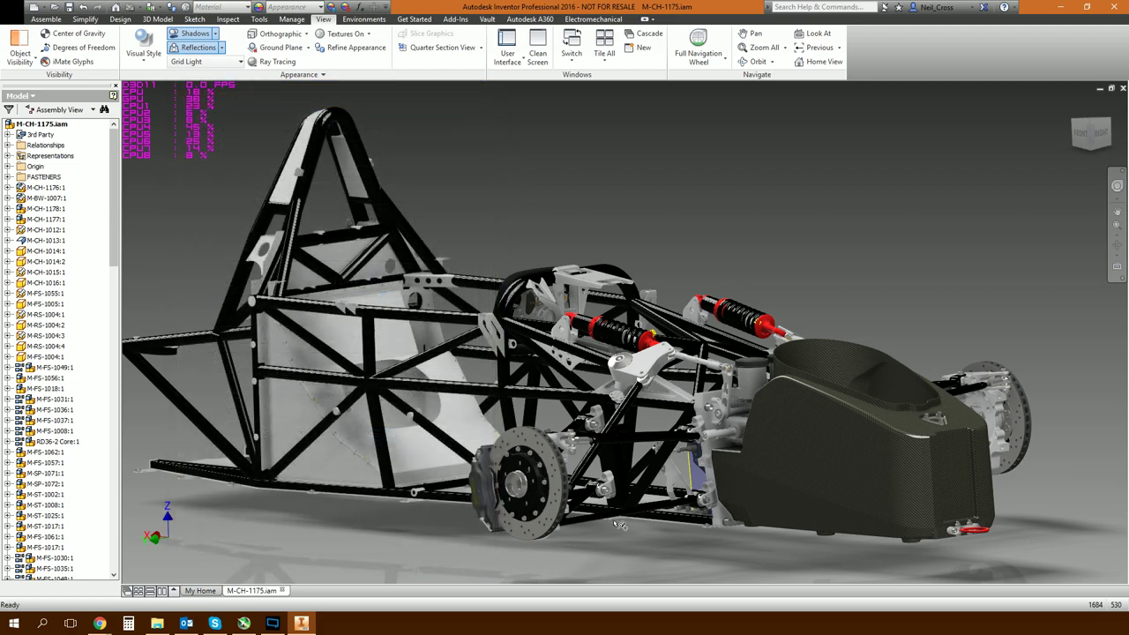
scroll(546, 451, down, 5)
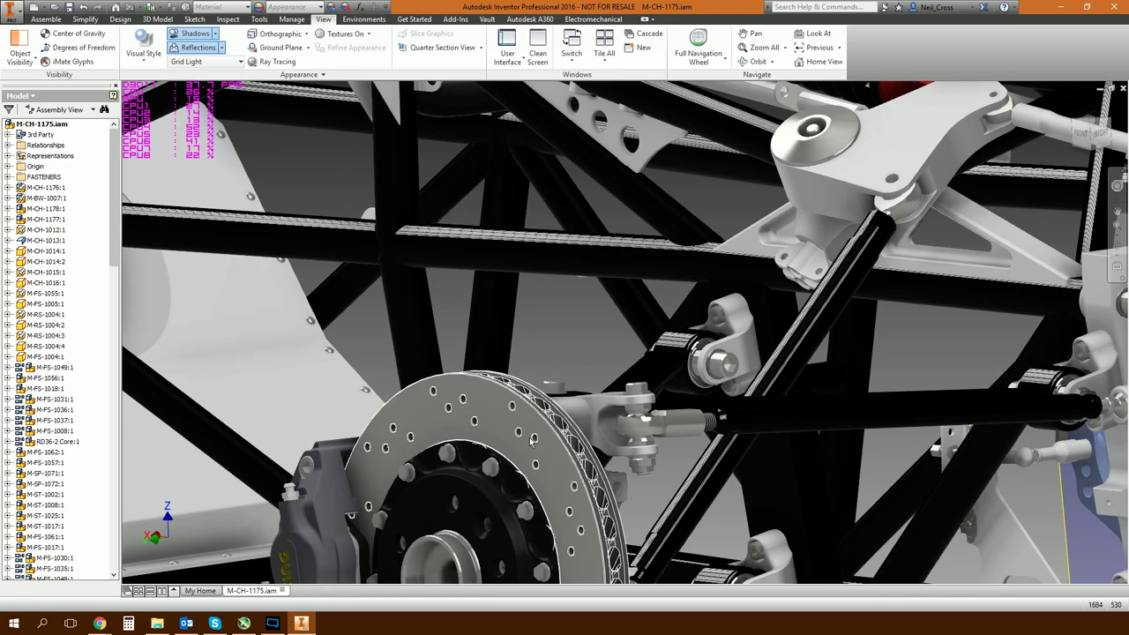
scroll(541, 440, down, 3)
scroll(548, 450, down, 3)
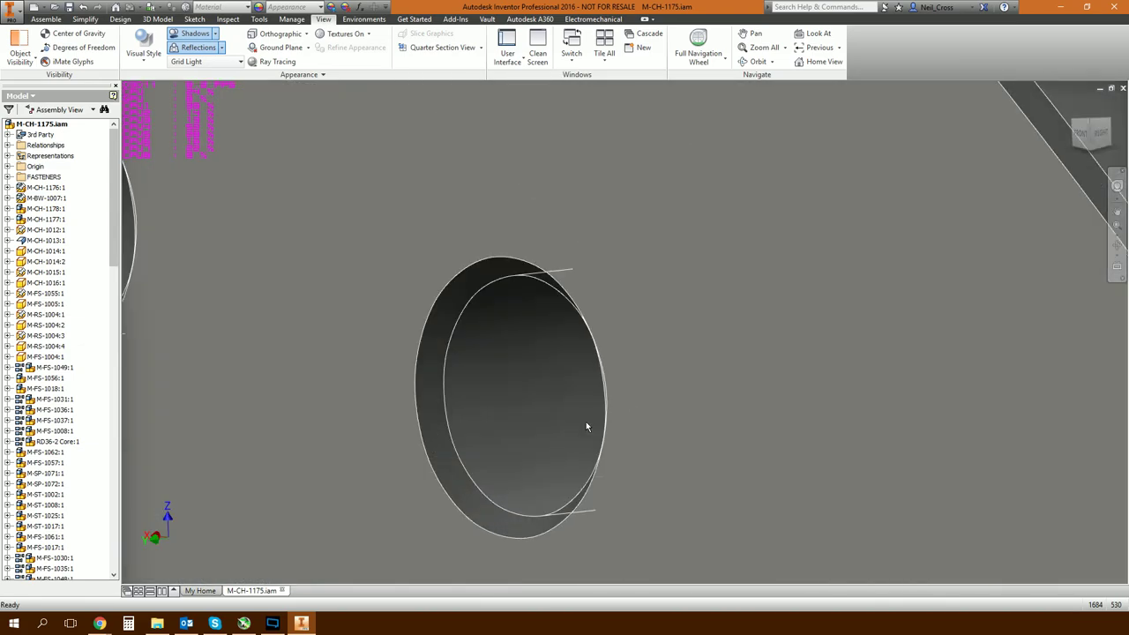
- Return to the Home view, adjust zoom and pan, then free-orbit the chassis around to a side view
key(F6)
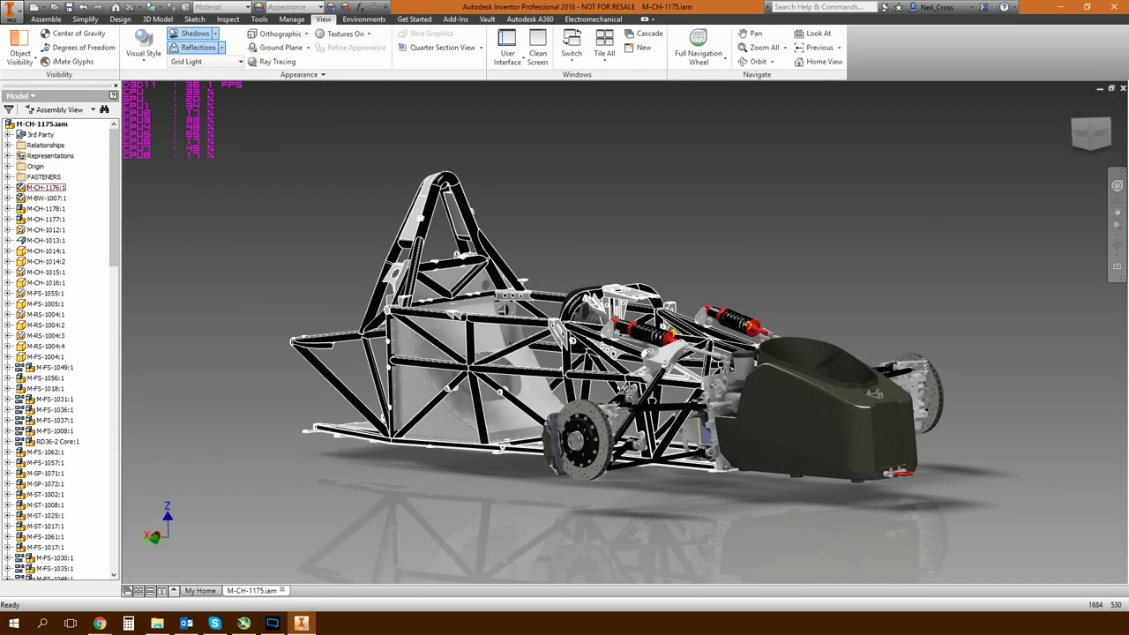
scroll(663, 401, up, 2)
scroll(644, 396, down, 5)
scroll(644, 395, up, 5)
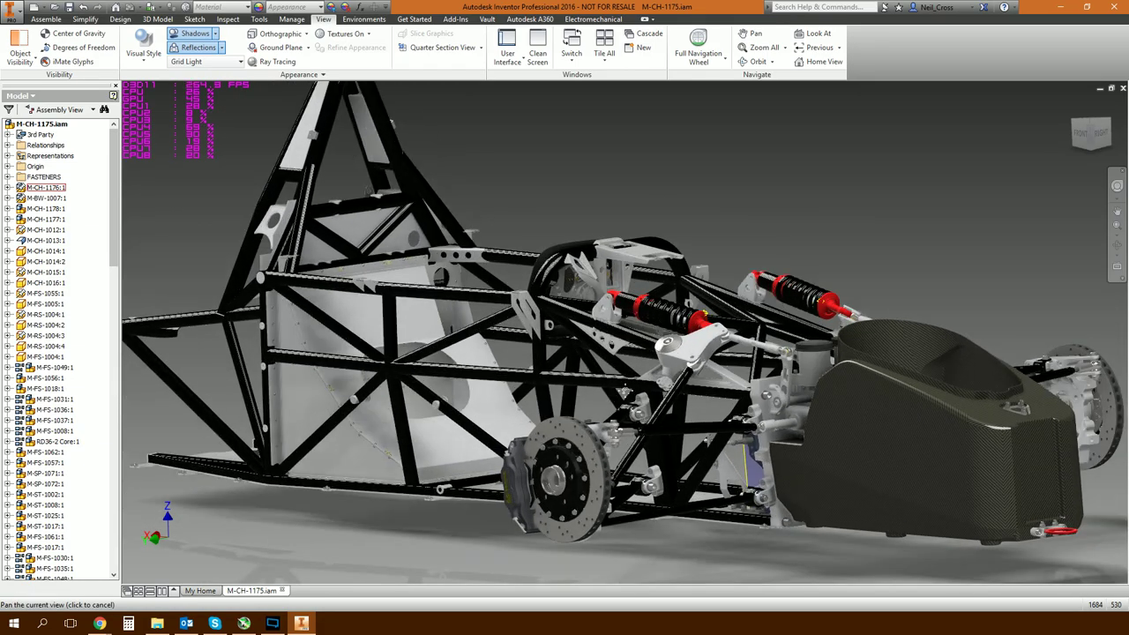
drag(617, 353, 589, 404)
key(F4)
right_click(732, 379)
click(776, 349)
key(F4)
- Finish orbiting to a side view and reopen Application Options at the Display settings
key(Escape)
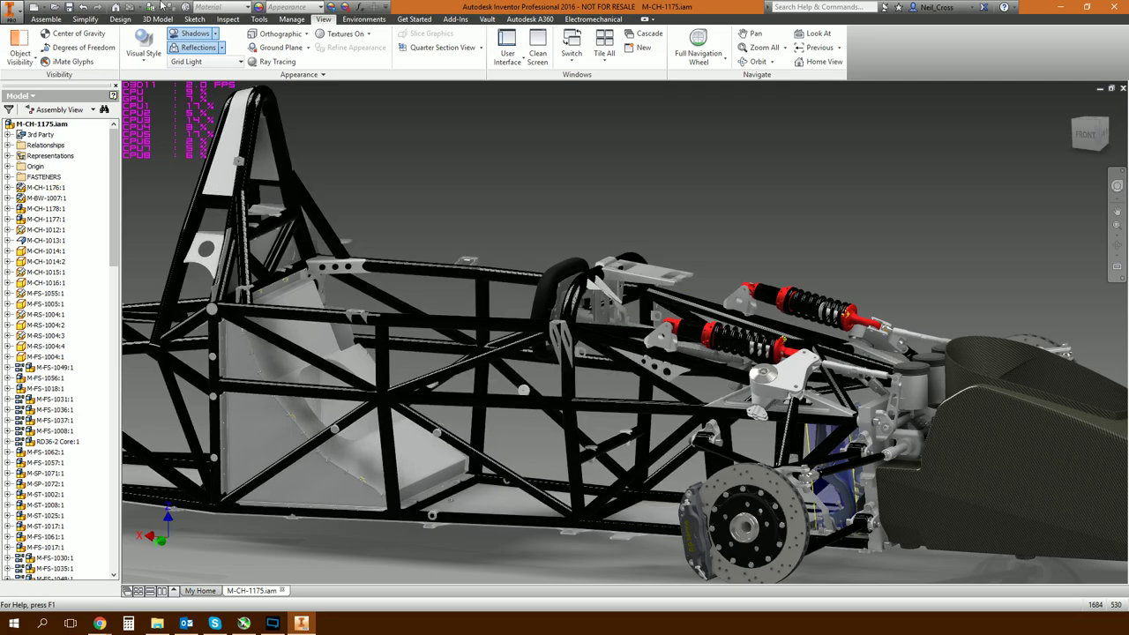
click(12, 12)
click(105, 360)
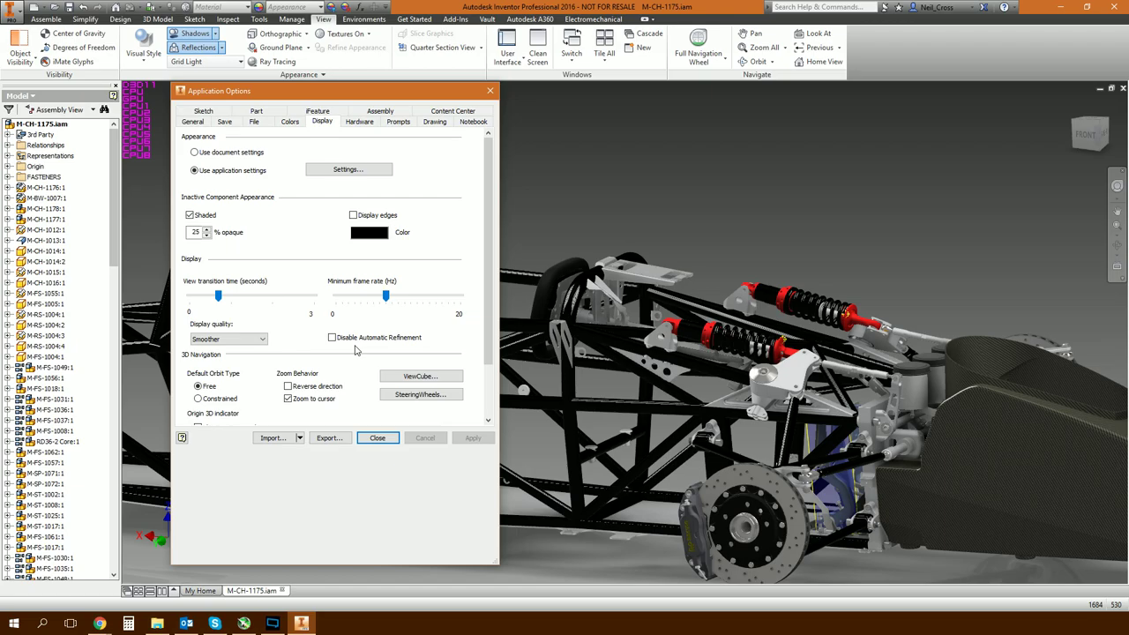
- Close Application Options unchanged, zoom into a brake-disc bolt hole, then zoom back out to the whole car
click(378, 438)
scroll(739, 496, down, 5)
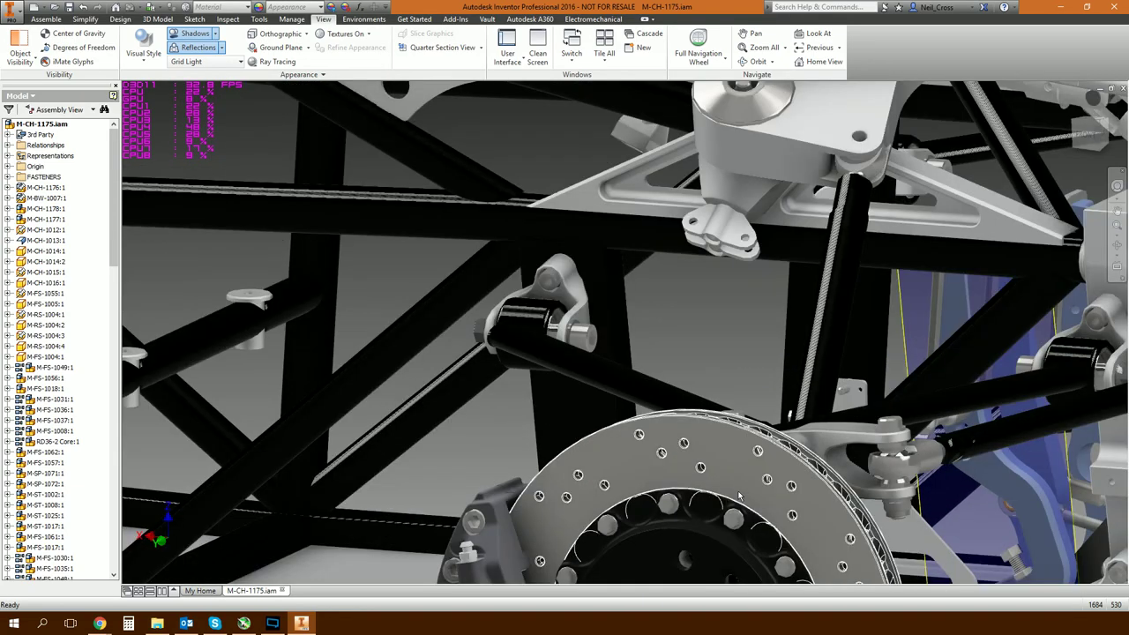
scroll(705, 490, down, 8)
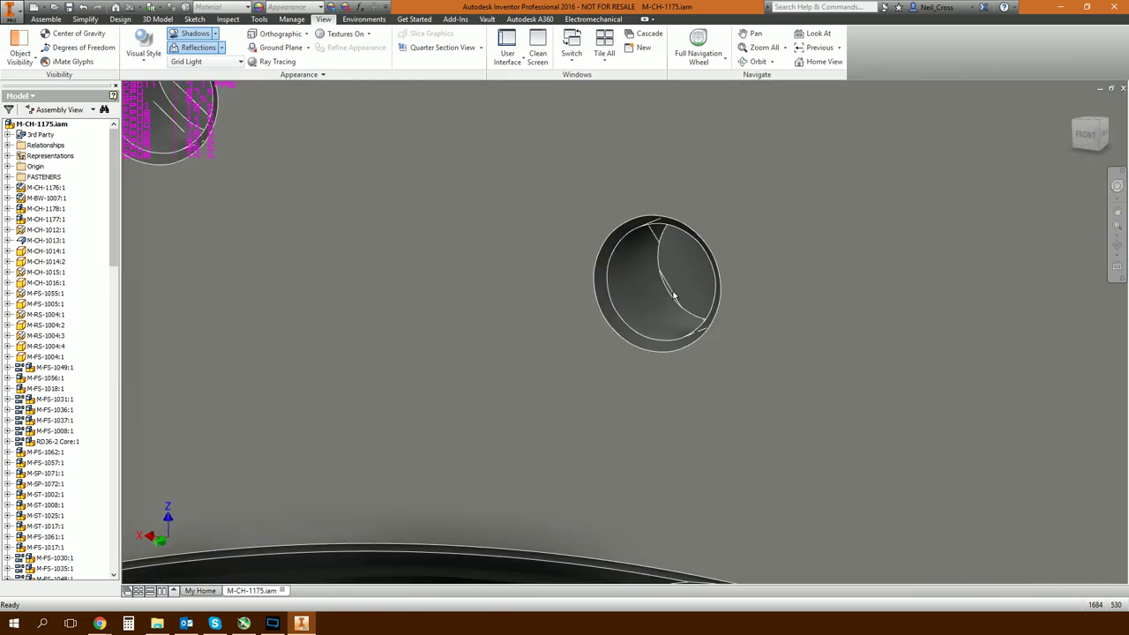
mouse_move(667, 305)
scroll(590, 415, up, 5)
scroll(594, 421, up, 10)
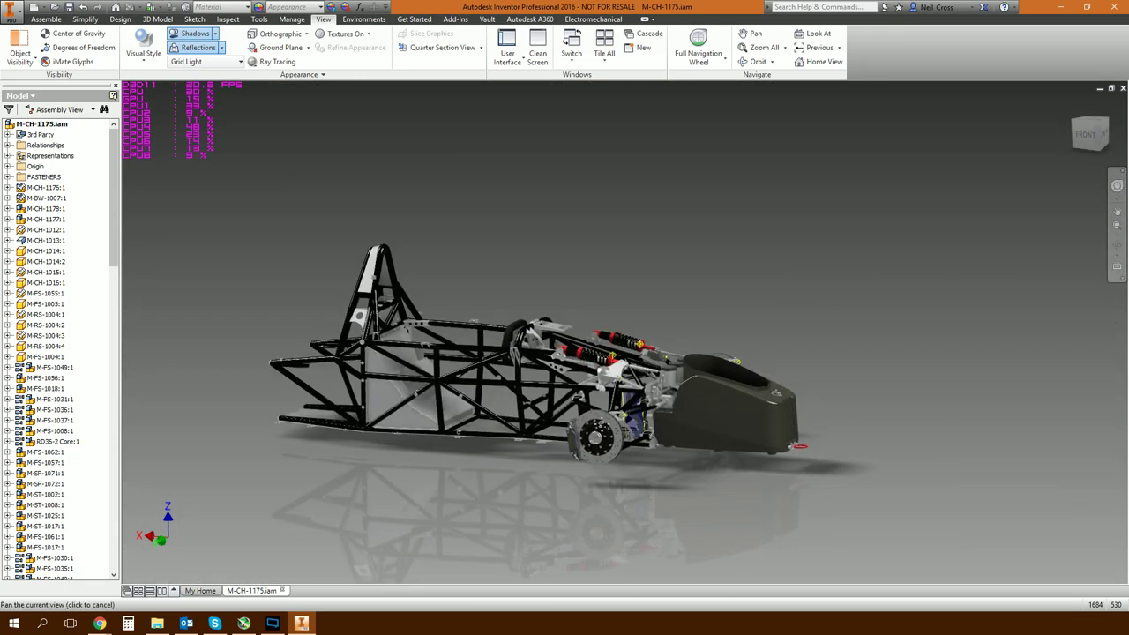
- Nudge the chassis slightly, orbit it to a raised three-quarter angle and zoom in
middle_drag(597, 434, 605, 444)
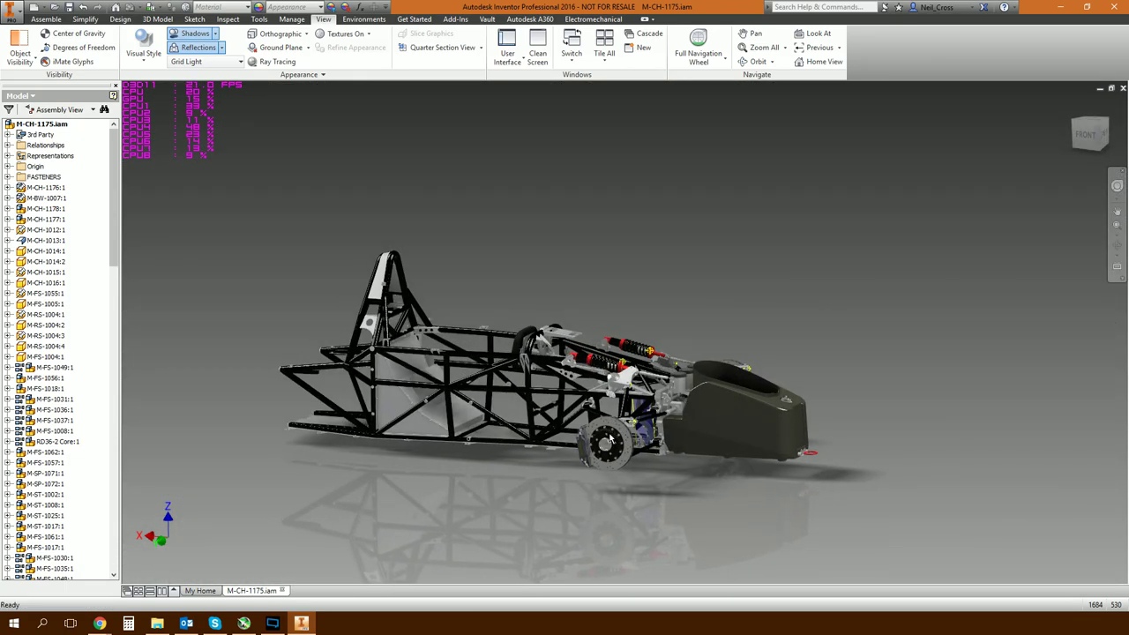
mouse_move(600, 443)
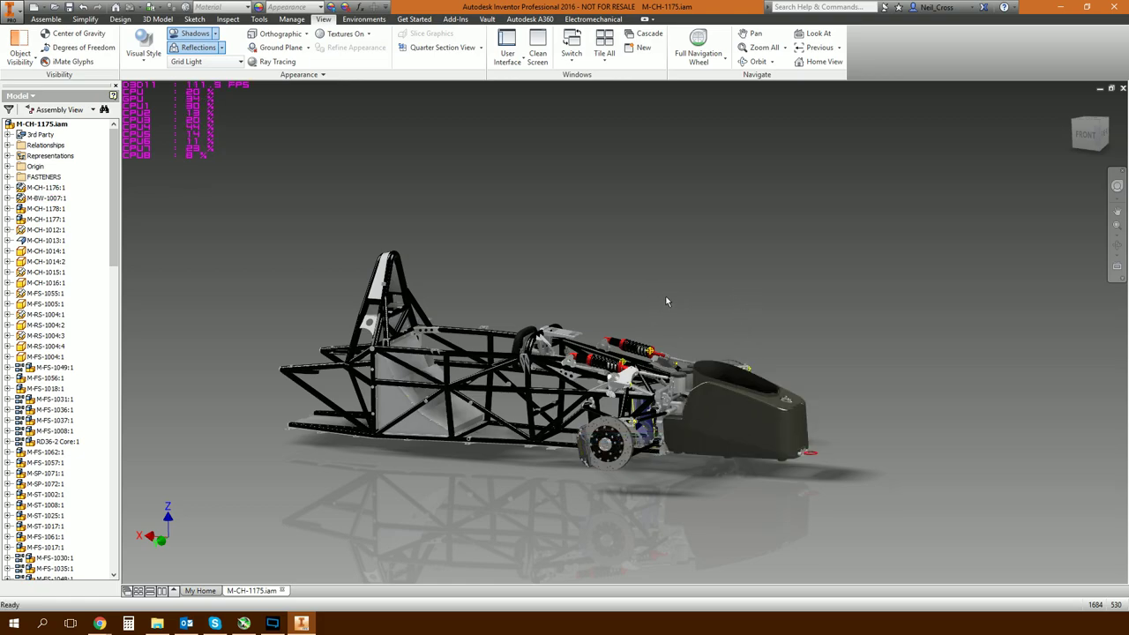
shift+middle_drag(666, 301, 421, 381)
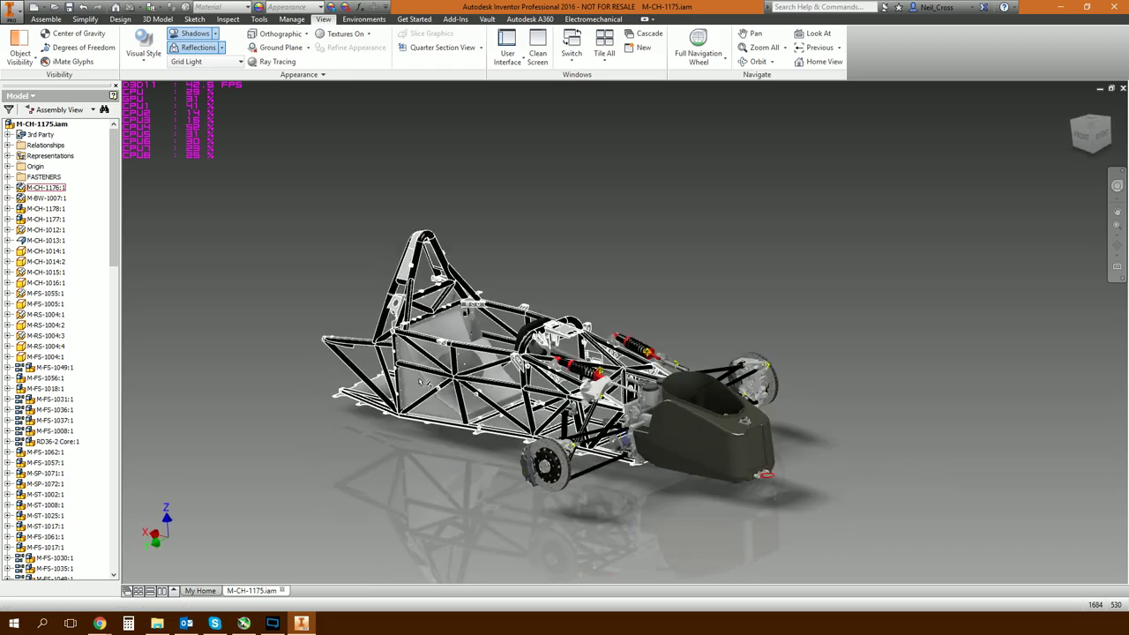
scroll(539, 486, up, 5)
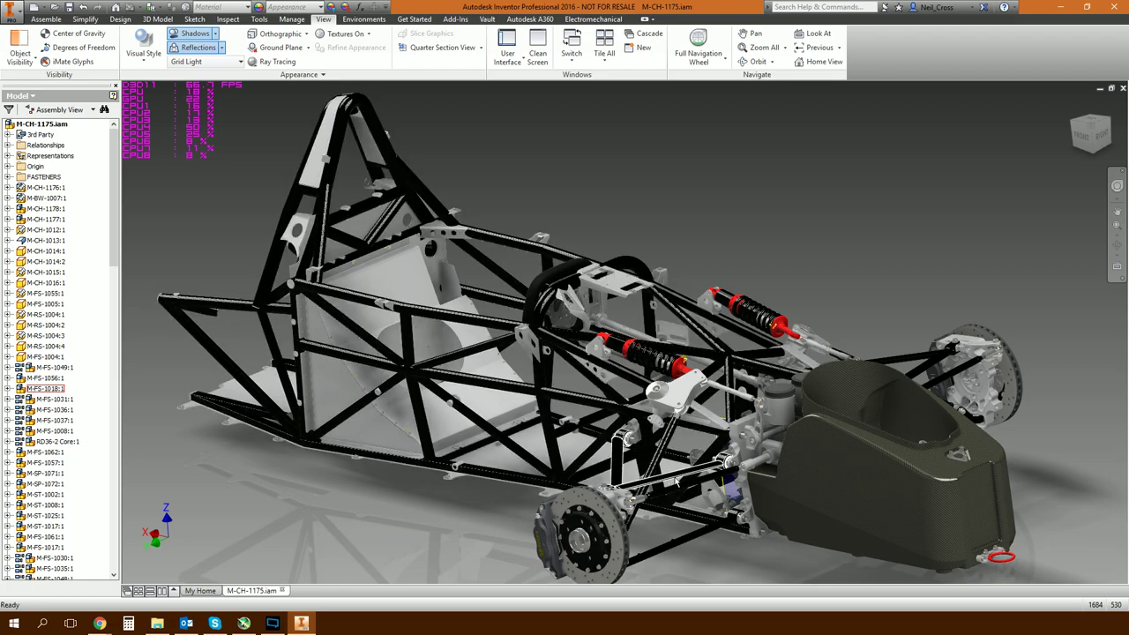
- Turn on Disable Automatic Refinement in Application Options > Display and close the dialog
click(13, 7)
click(104, 361)
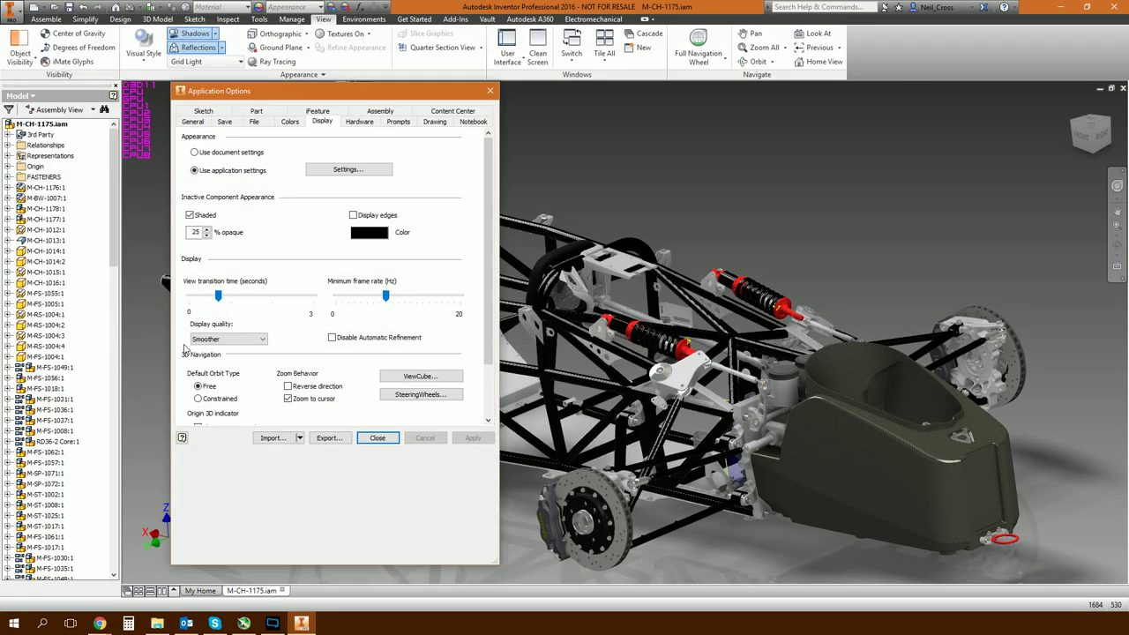
click(366, 337)
click(377, 437)
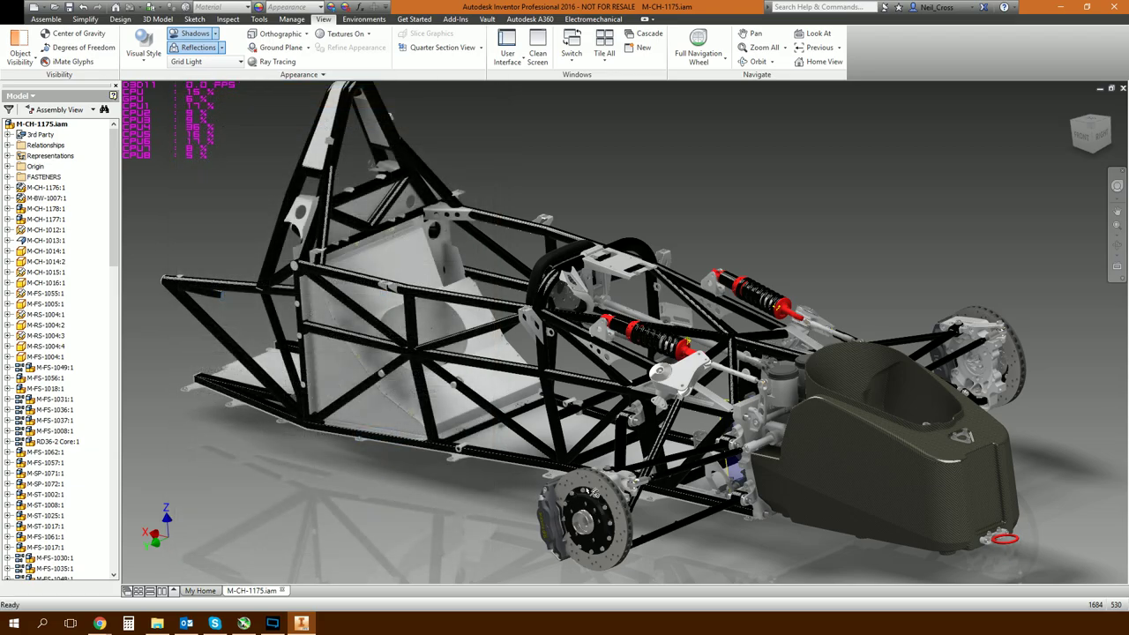
- Zoom into a brake-disc hole to see coarse facets, zoom out, and recheck Application Options
scroll(596, 491, up, 10)
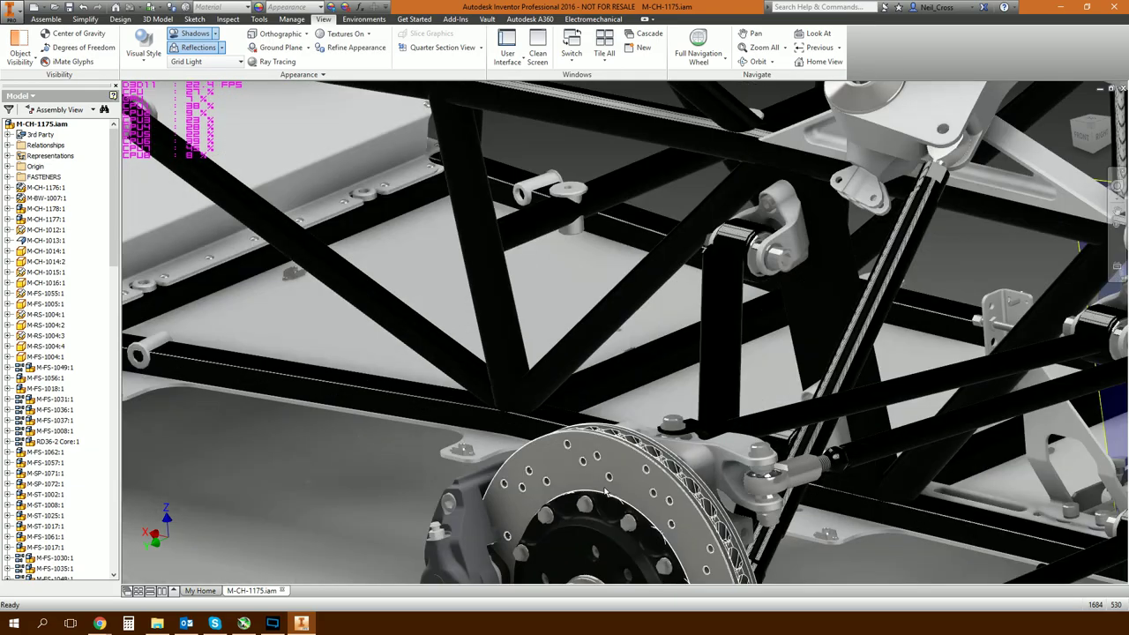
scroll(633, 453, up, 5)
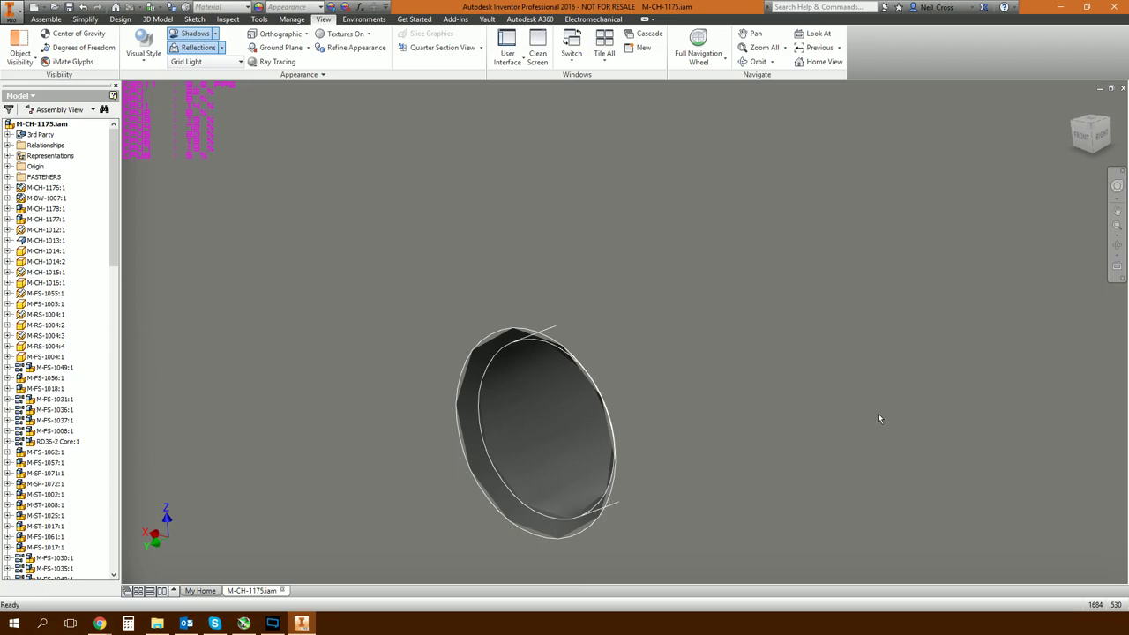
scroll(878, 418, down, 15)
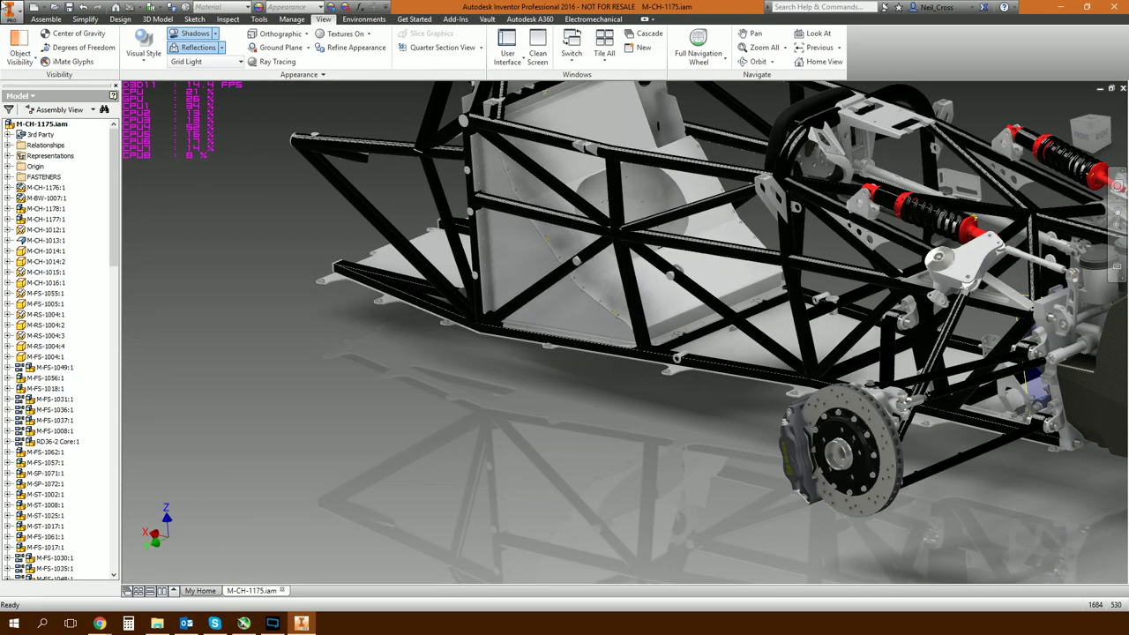
click(11, 8)
click(128, 379)
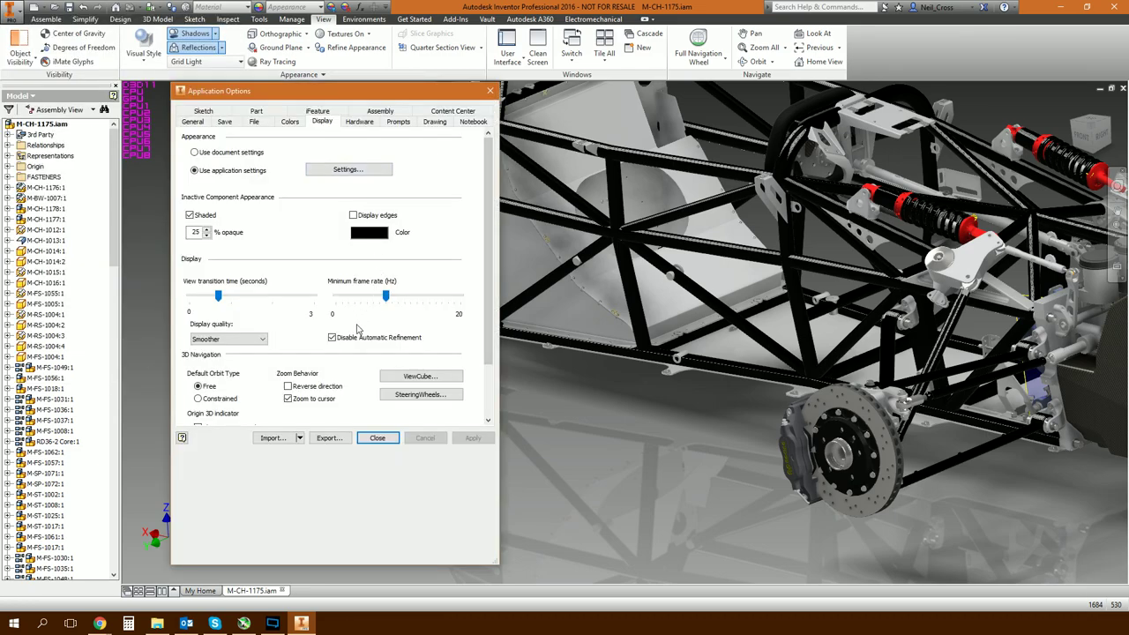
click(377, 437)
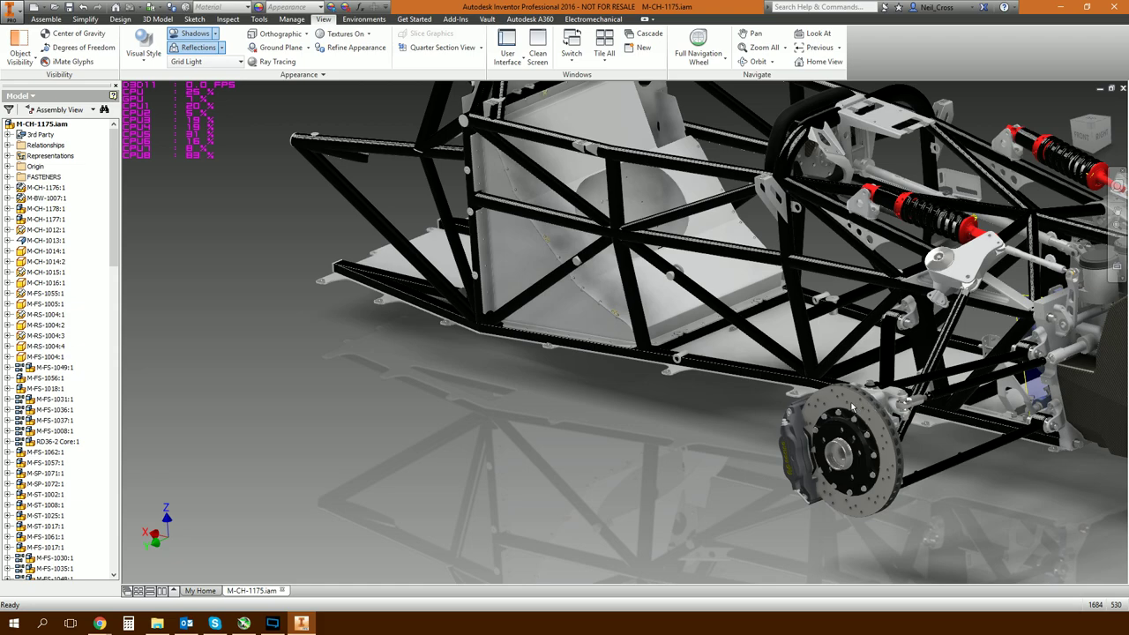
- With the view zoomed in on a disc hole, tick Disable Automatic Refinement in Application Options
scroll(829, 388, down, 10)
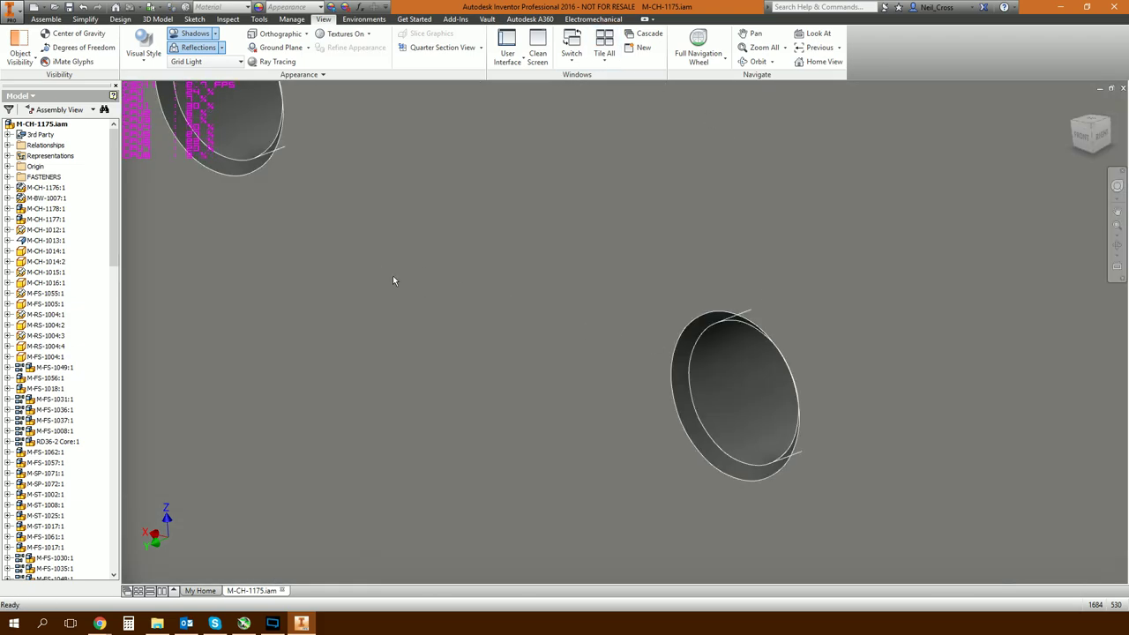
click(13, 9)
click(103, 363)
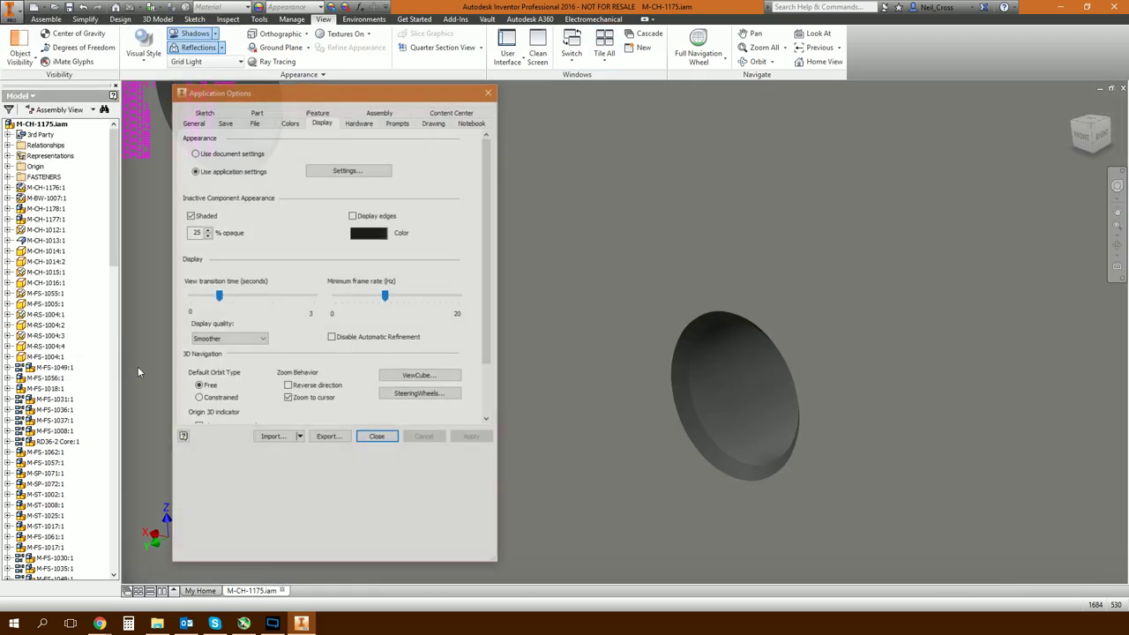
click(366, 342)
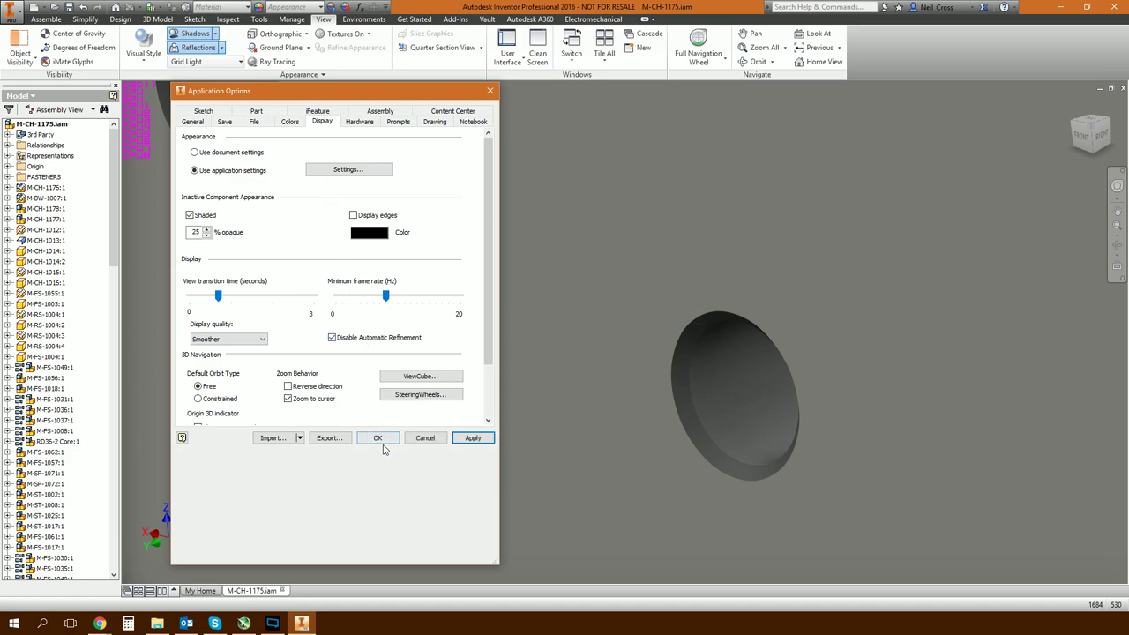
click(377, 438)
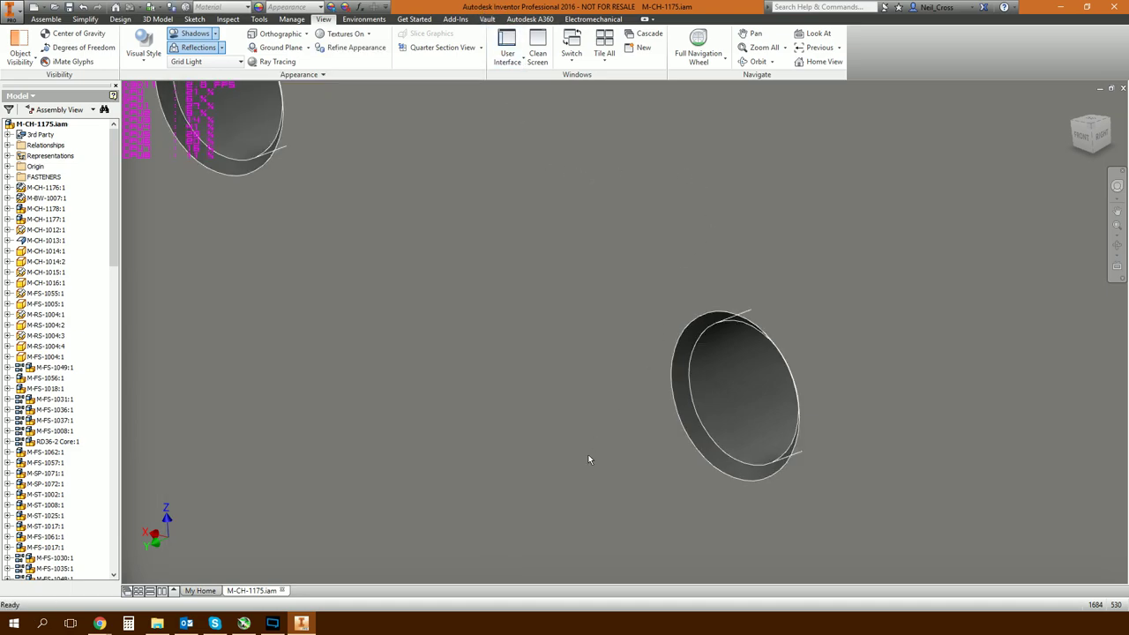
- Zoom closer on the faceted brake-disc hole, then back out to the whole chassis
scroll(722, 310, up, 6)
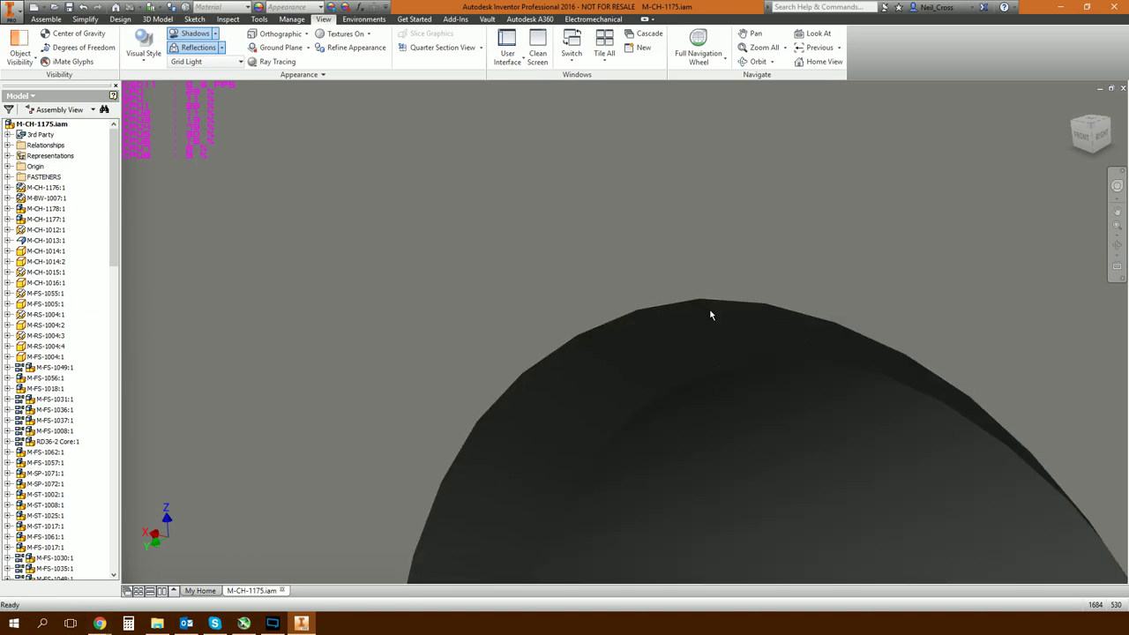
scroll(642, 282, down, 3)
scroll(642, 283, down, 10)
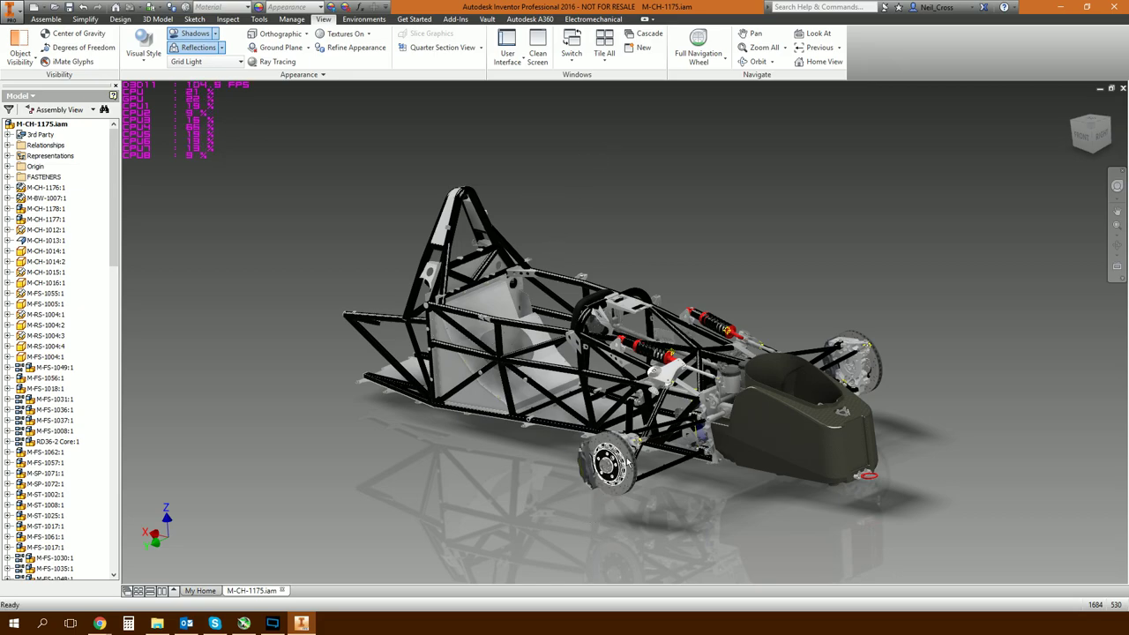
scroll(597, 494, up, 5)
scroll(666, 438, down, 10)
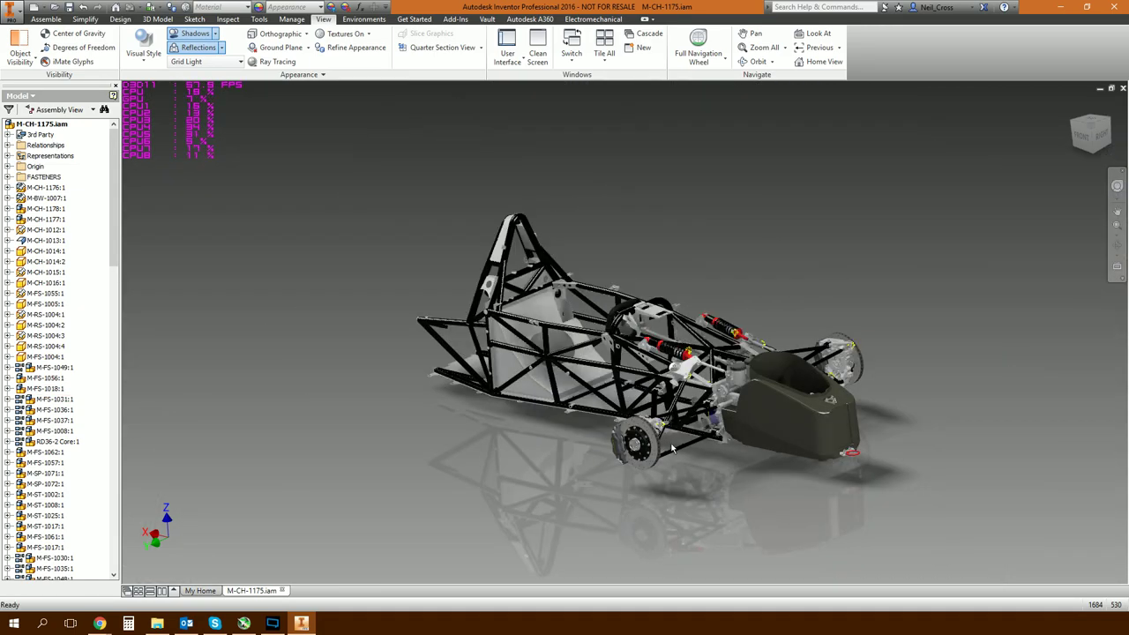
scroll(632, 411, up, 10)
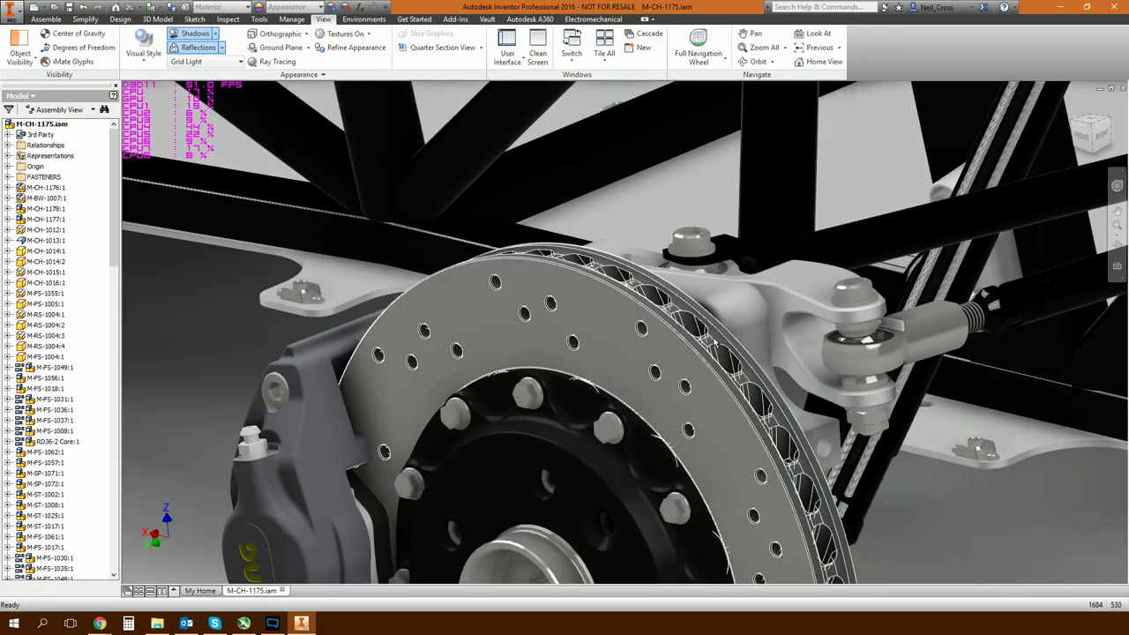
scroll(728, 287, up, 10)
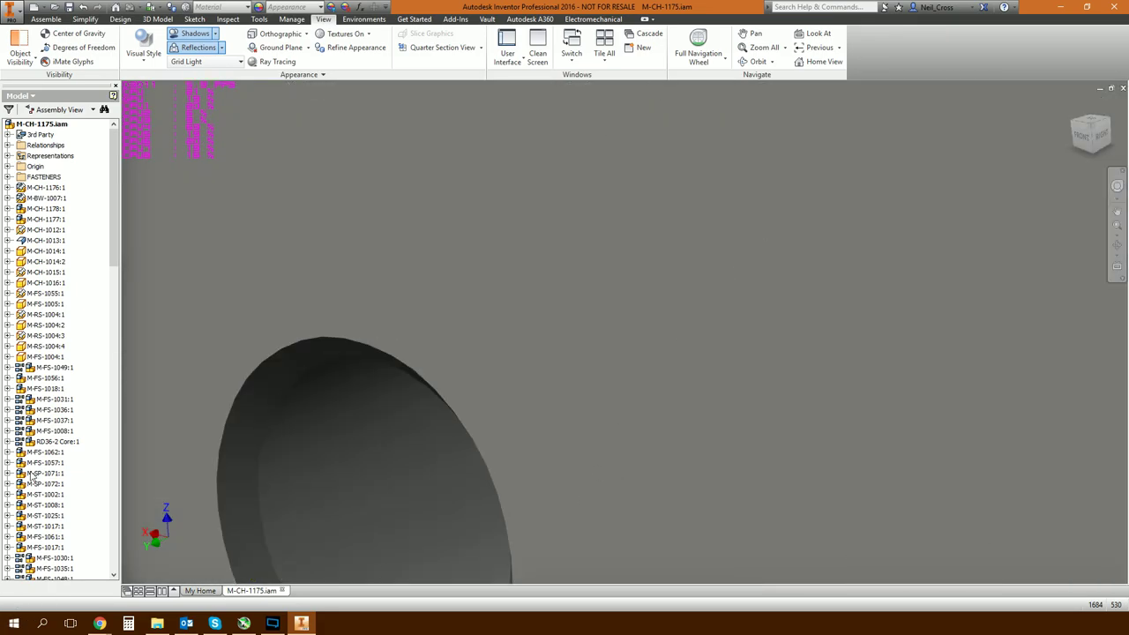
scroll(672, 415, down, 15)
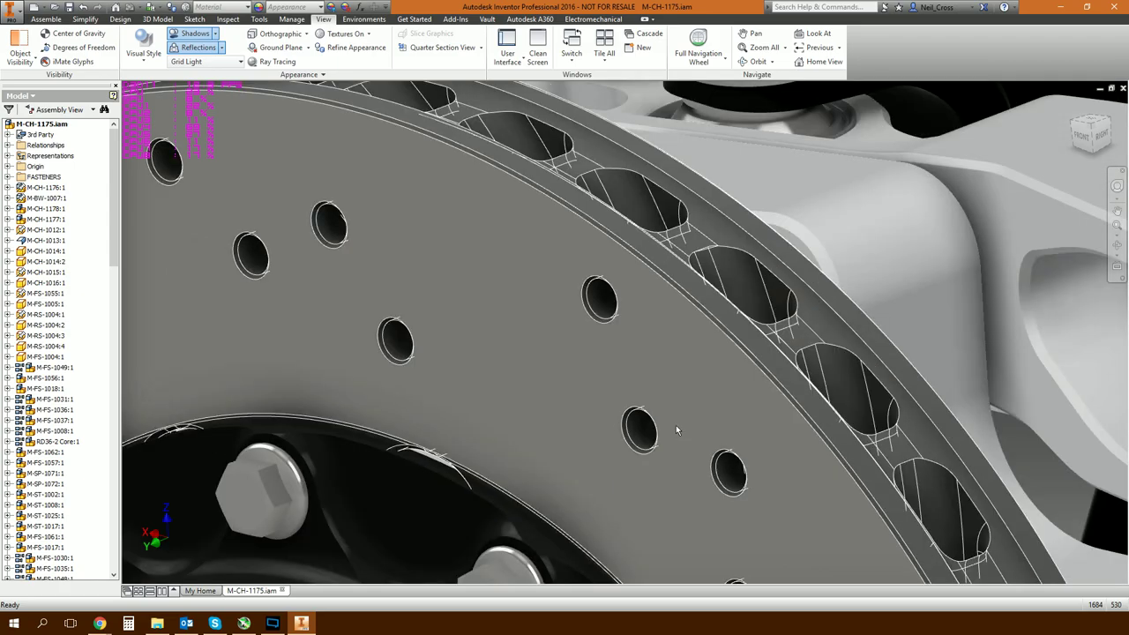
scroll(698, 440, down, 5)
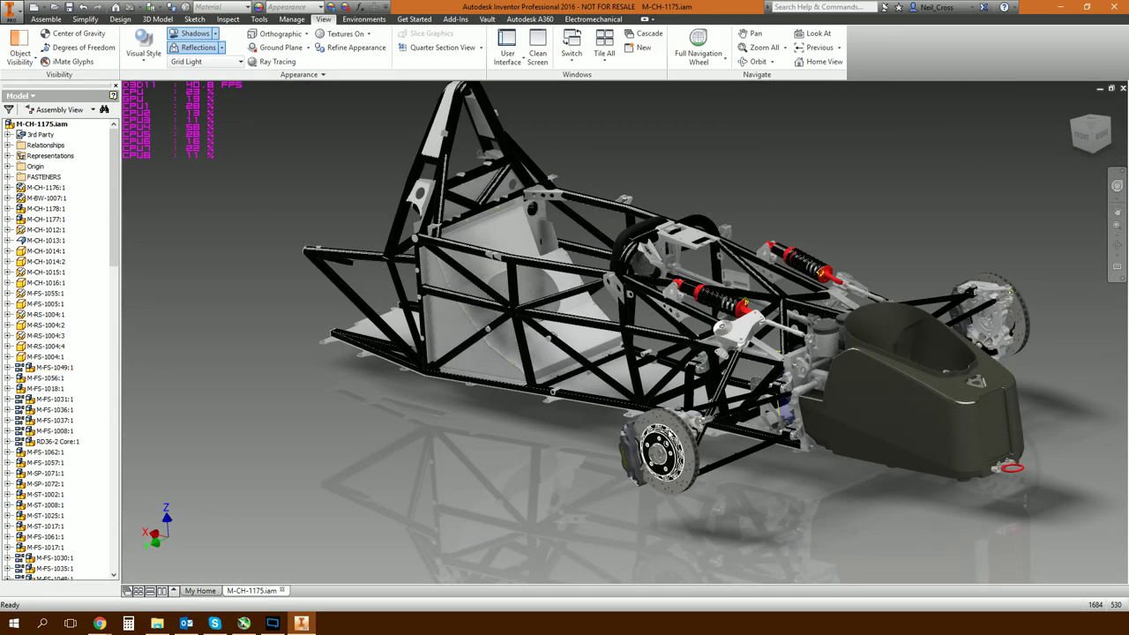